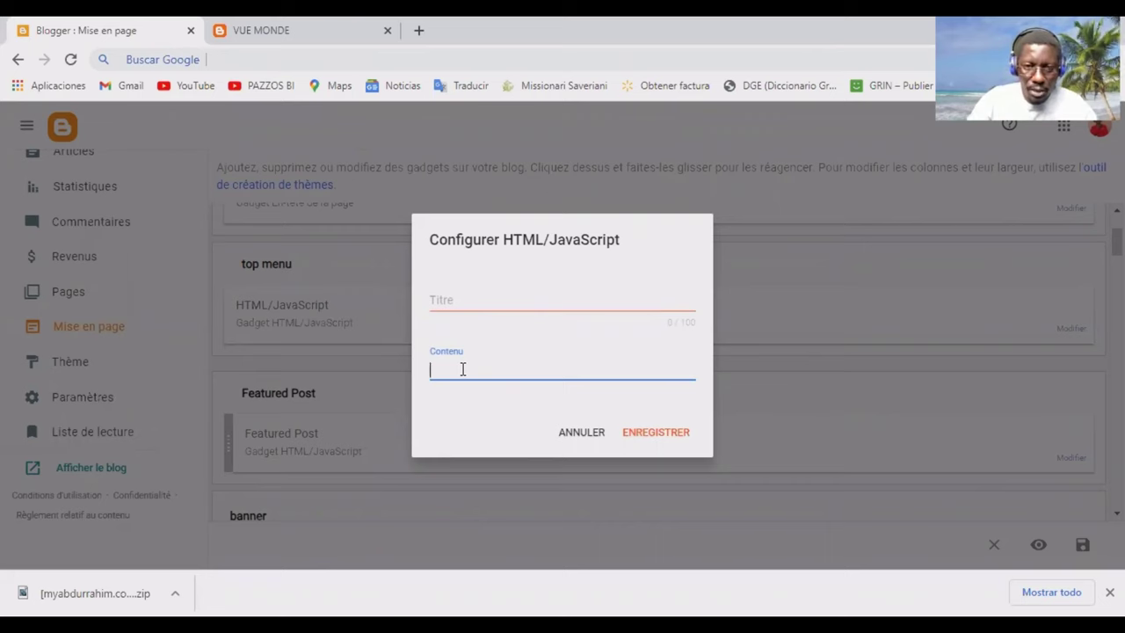
Step: Paste the category menu code into the HTML/JavaScript gadget's content, strip its opening ul tag and blank lines, and save
{"action": "key", "text": "ctrl+v"}
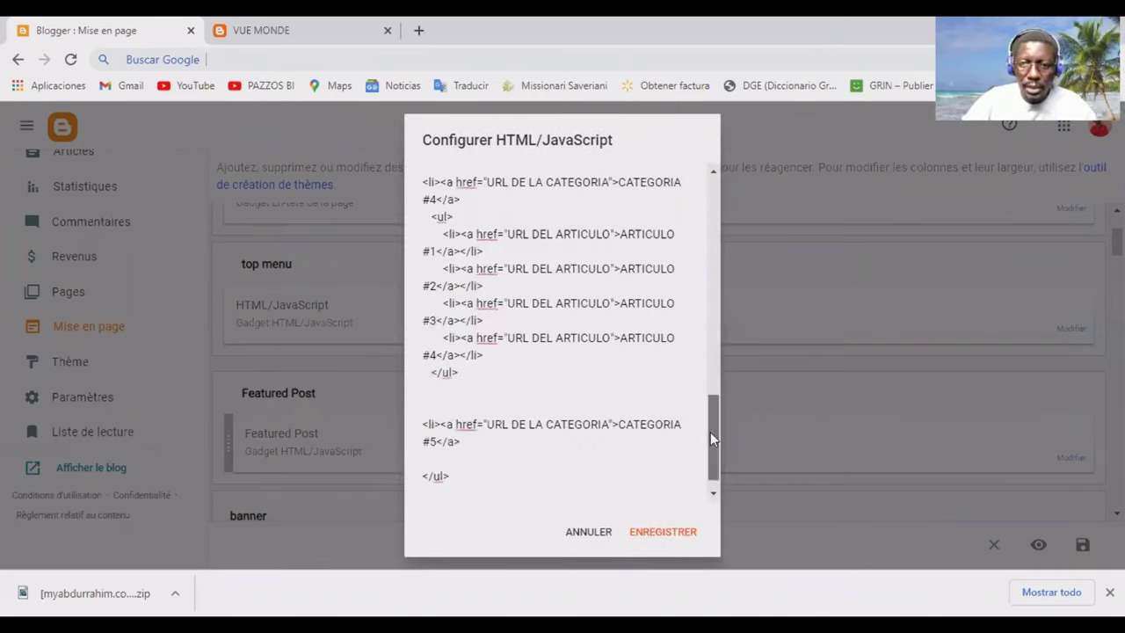
{"action": "left_click_drag", "start_coordinate": [710, 437], "coordinate": [697, 196]}
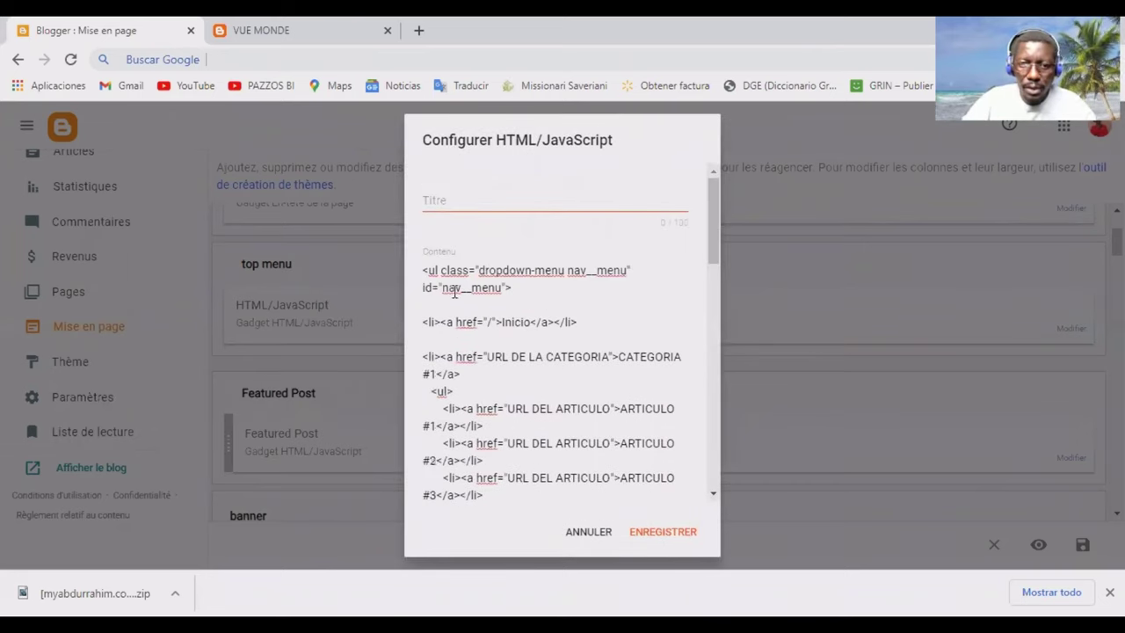
{"action": "left_click_drag", "start_coordinate": [512, 287], "coordinate": [388, 273]}
{"action": "key", "text": "Delete"}
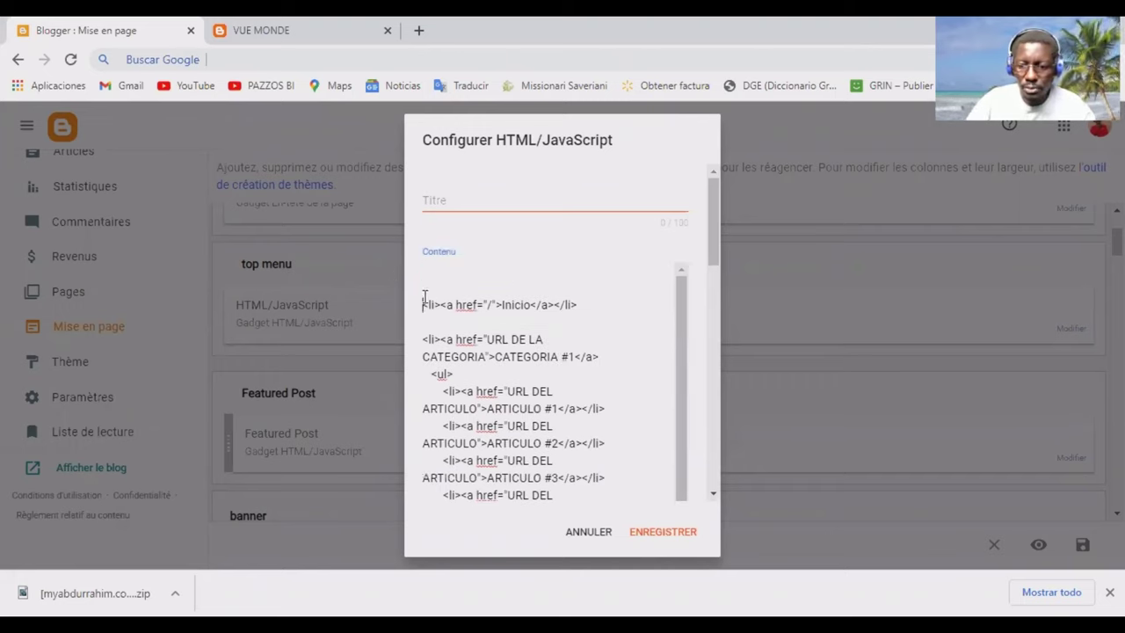
{"action": "key", "text": "BackSpace"}
{"action": "key", "text": "Delete"}
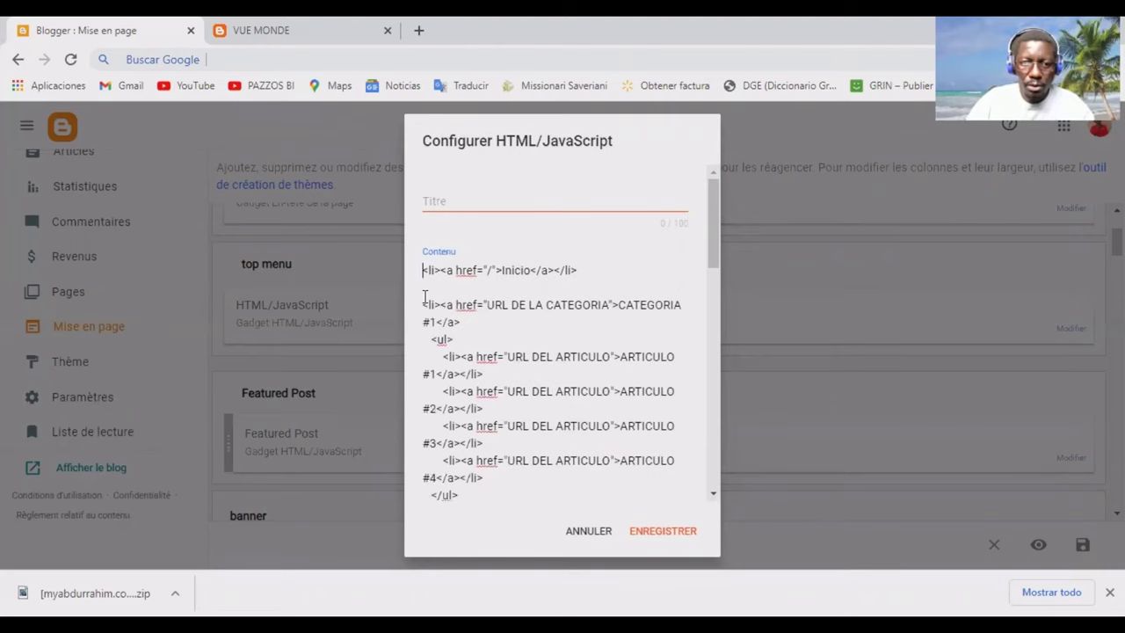
{"action": "left_click", "coordinate": [677, 531]}
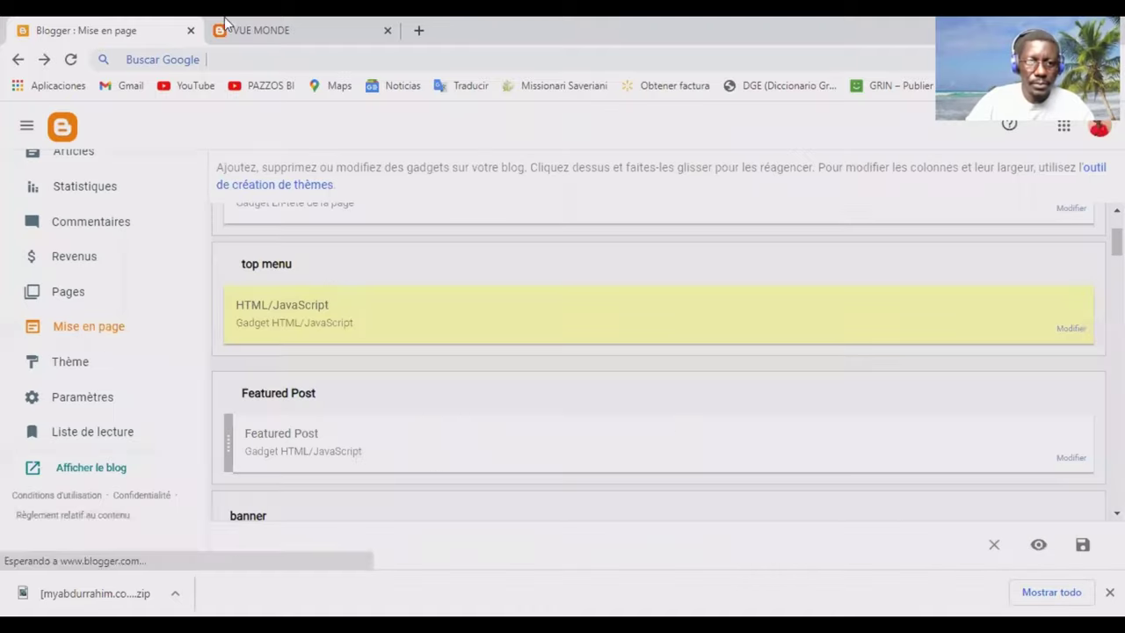
Step: Reload the VUE MONDE blog and check the category menu and its dropdowns in the header
{"action": "left_click", "coordinate": [275, 24]}
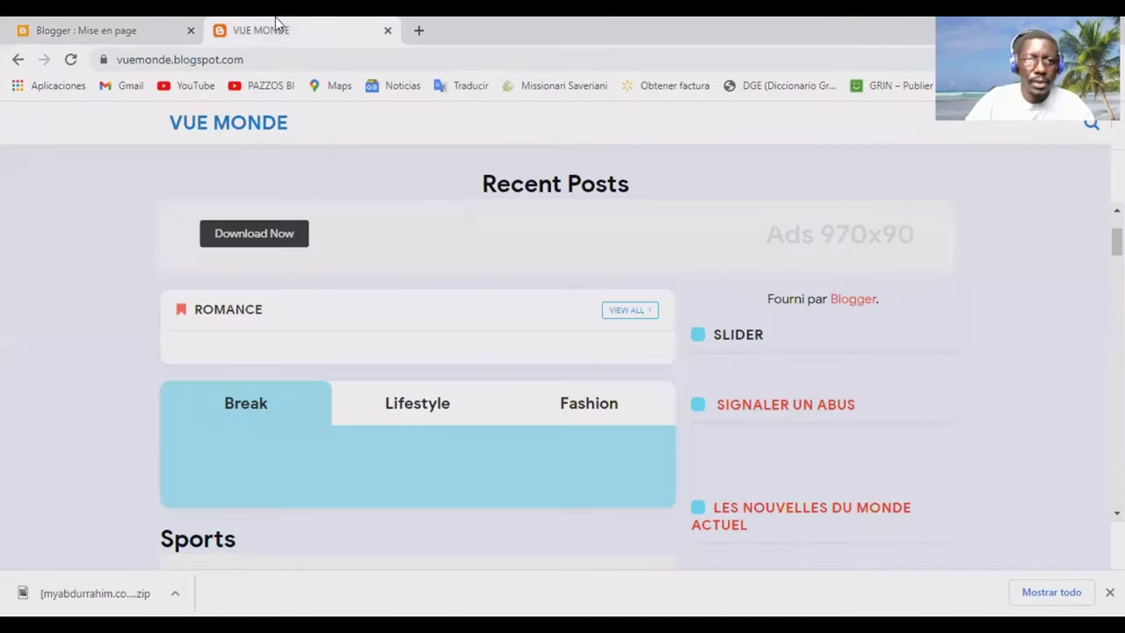
{"action": "left_click", "coordinate": [72, 66]}
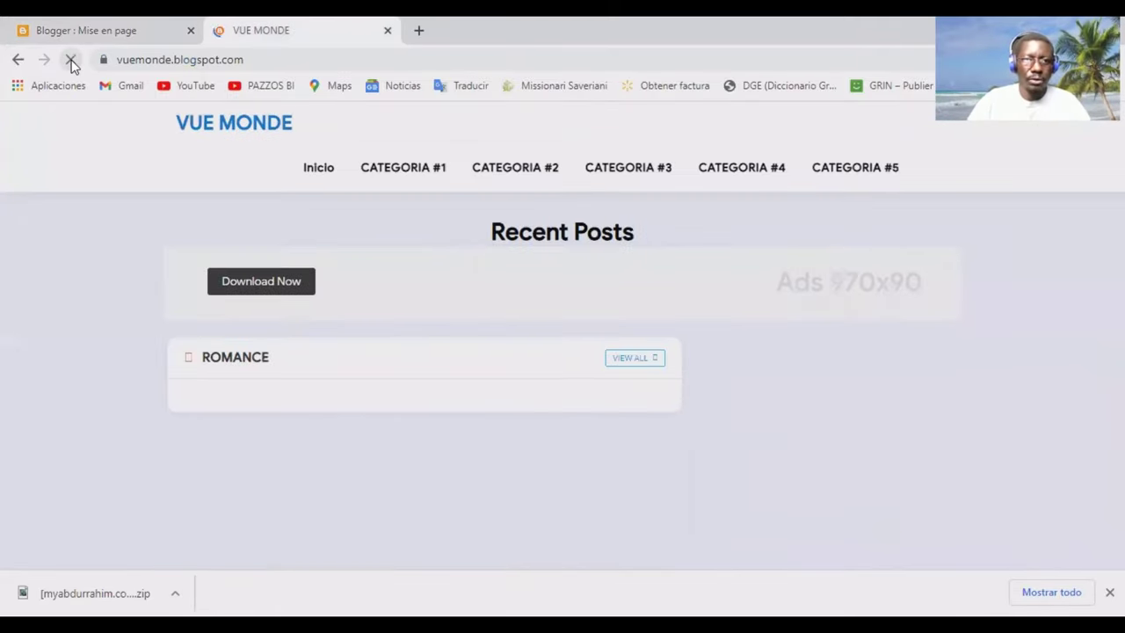
{"action": "mouse_move", "coordinate": [317, 171]}
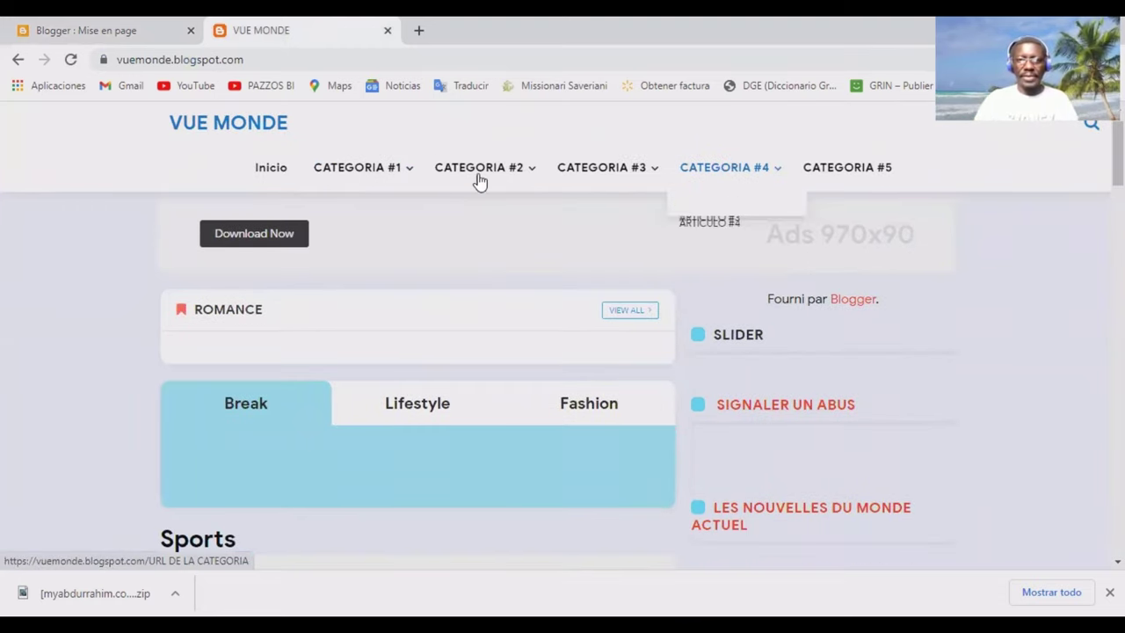
{"action": "mouse_move", "coordinate": [397, 172]}
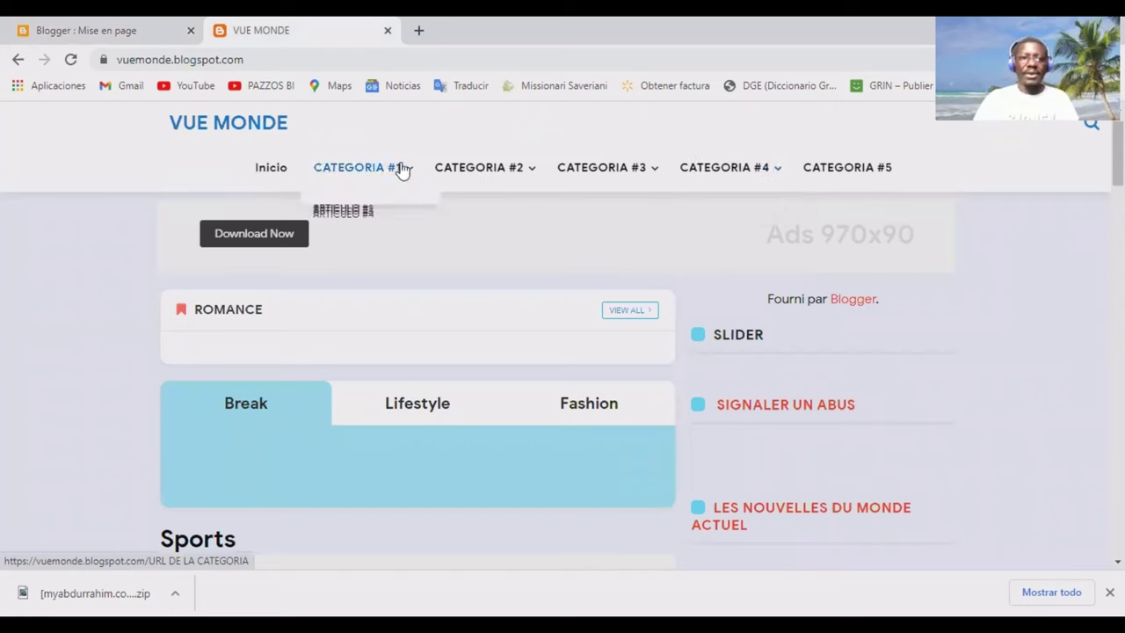
Step: Reopen the top menu gadget in the Blogger layout and change the Inicio link's label to Home
{"action": "left_click", "coordinate": [113, 27]}
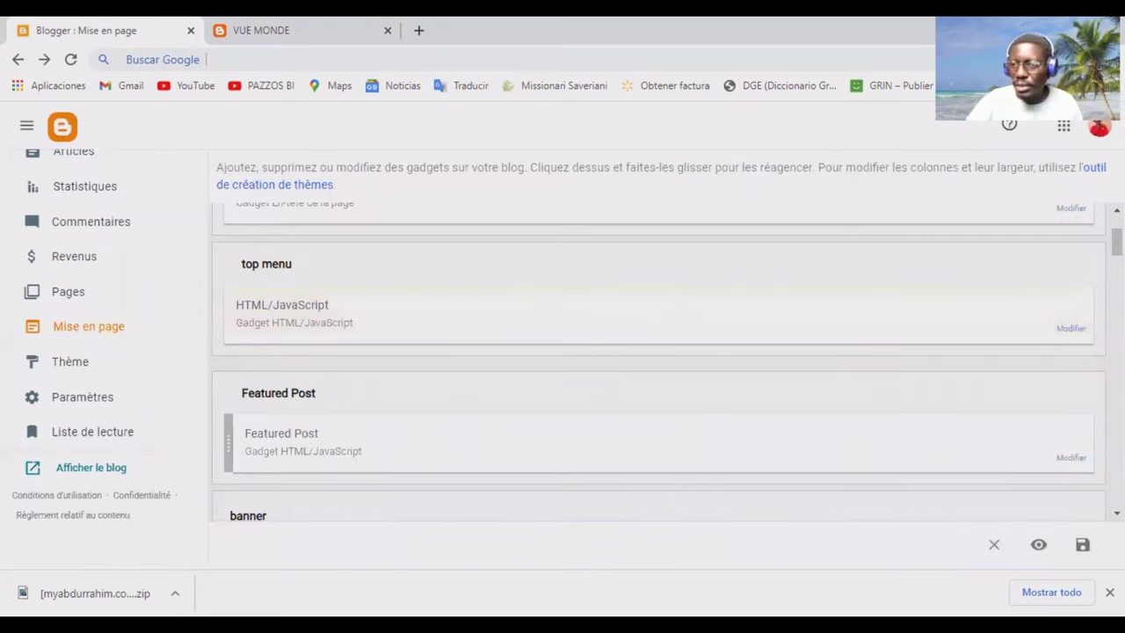
{"action": "scroll", "coordinate": [660, 351], "scroll_direction": "up", "scroll_amount": 2}
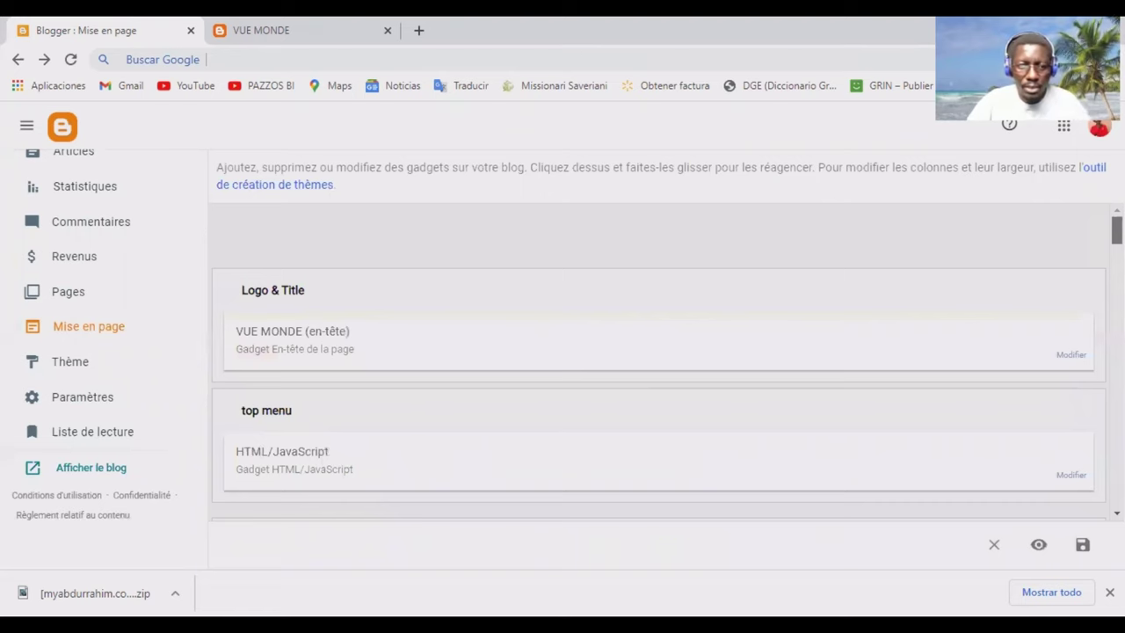
{"action": "left_click", "coordinate": [1072, 474]}
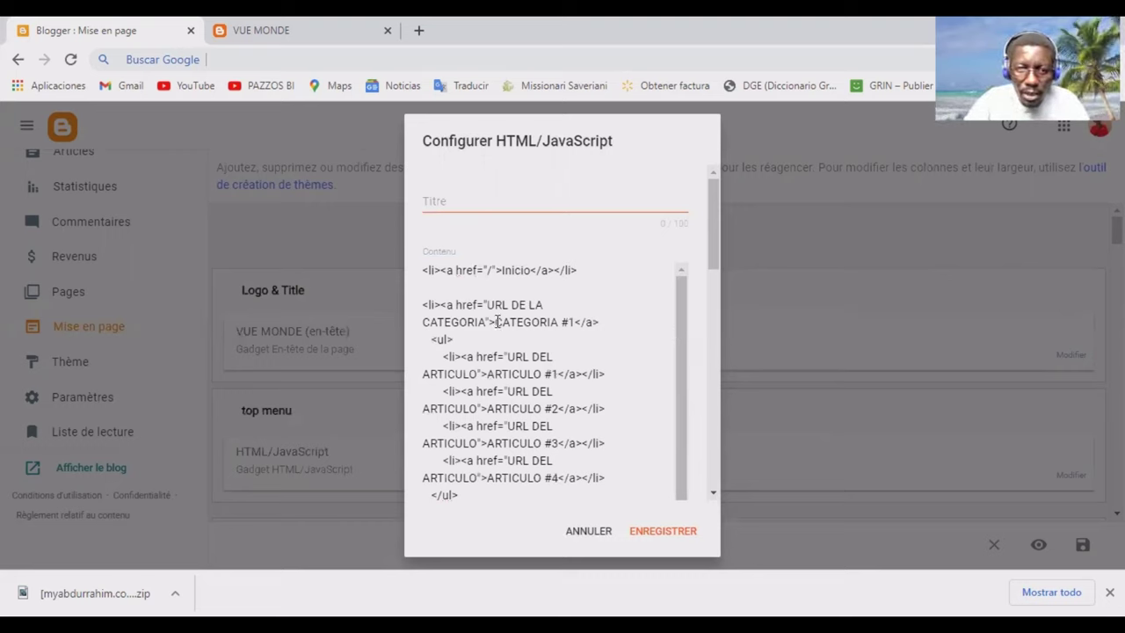
{"action": "left_click_drag", "start_coordinate": [495, 322], "coordinate": [558, 322]}
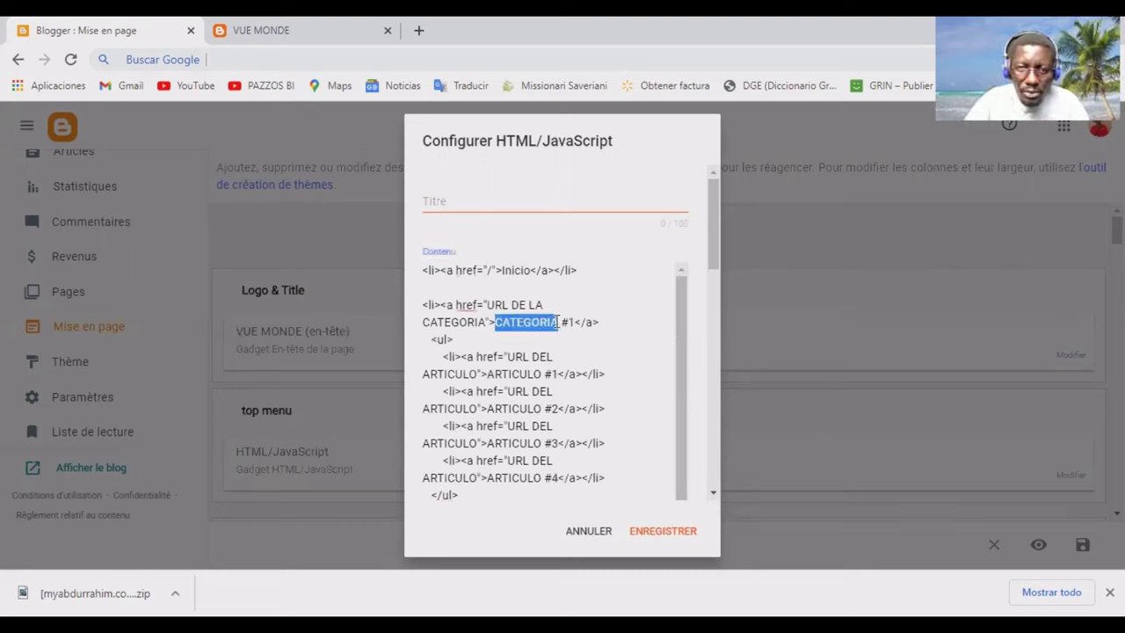
{"action": "left_click", "coordinate": [532, 269]}
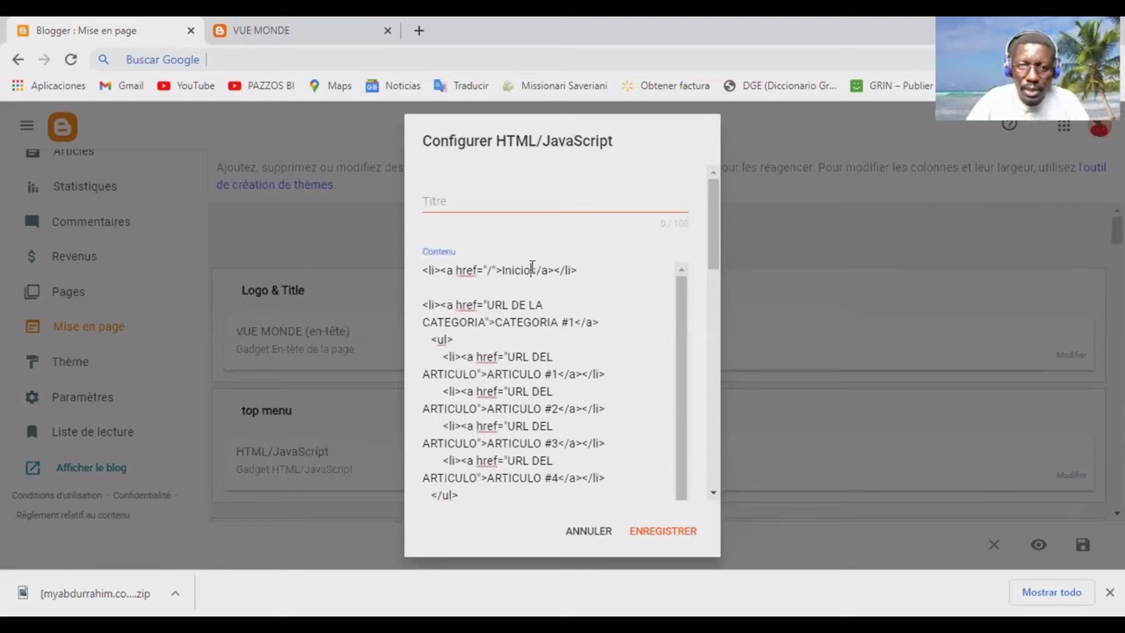
{"action": "key", "text": "BackSpace"}
{"action": "key", "text": "BackSpace"}
{"action": "key", "text": "BackSpace"}
{"action": "key", "text": "BackSpace"}
{"action": "key", "text": "BackSpace"}
{"action": "key", "text": "BackSpace"}
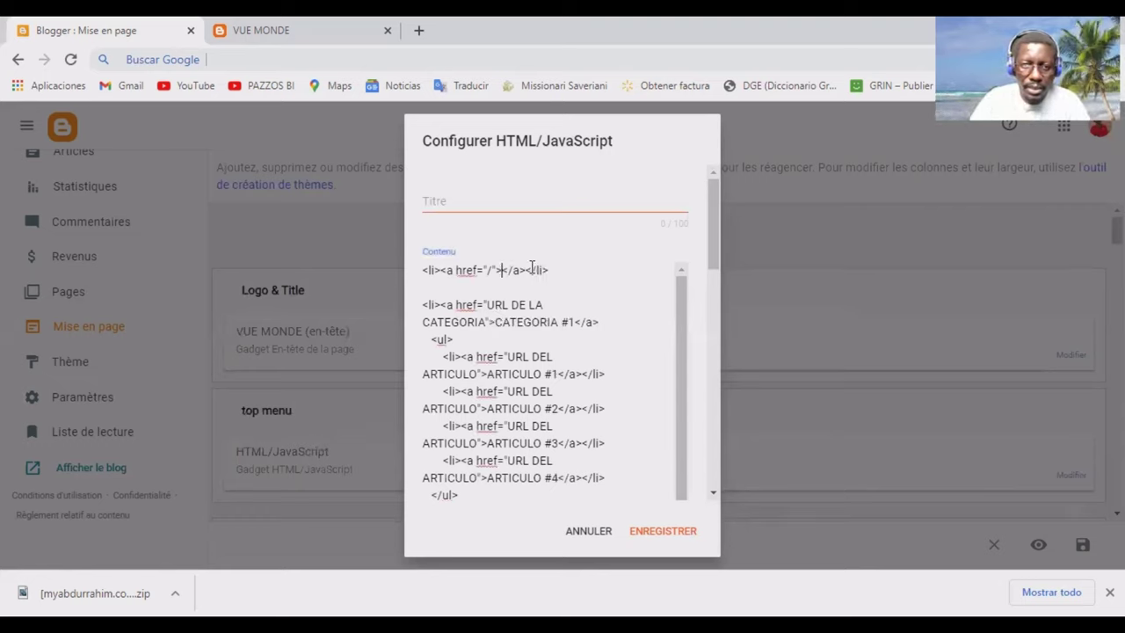
{"action": "type", "text": "Home"}
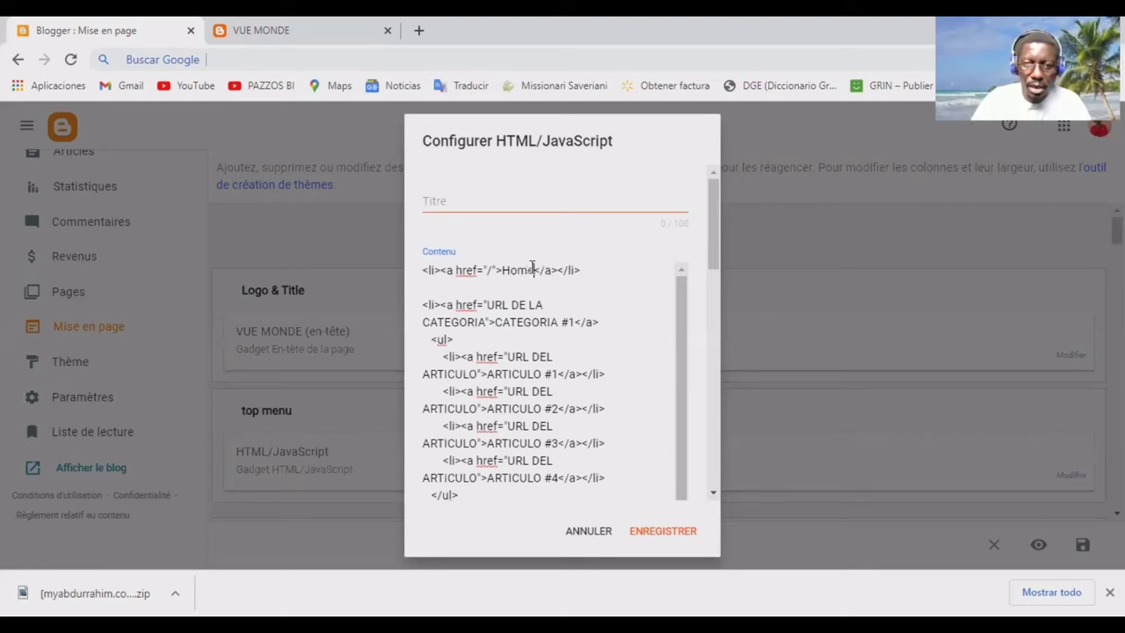
Step: Replace the word CATEGORIA in the first category link's label with SOCIÉTÉ
{"action": "left_click", "coordinate": [556, 324]}
{"action": "key", "text": "BackSpace"}
{"action": "key", "text": "BackSpace"}
{"action": "key", "text": "BackSpace"}
{"action": "key", "text": "BackSpace"}
{"action": "key", "text": "BackSpace"}
{"action": "key", "text": "BackSpace"}
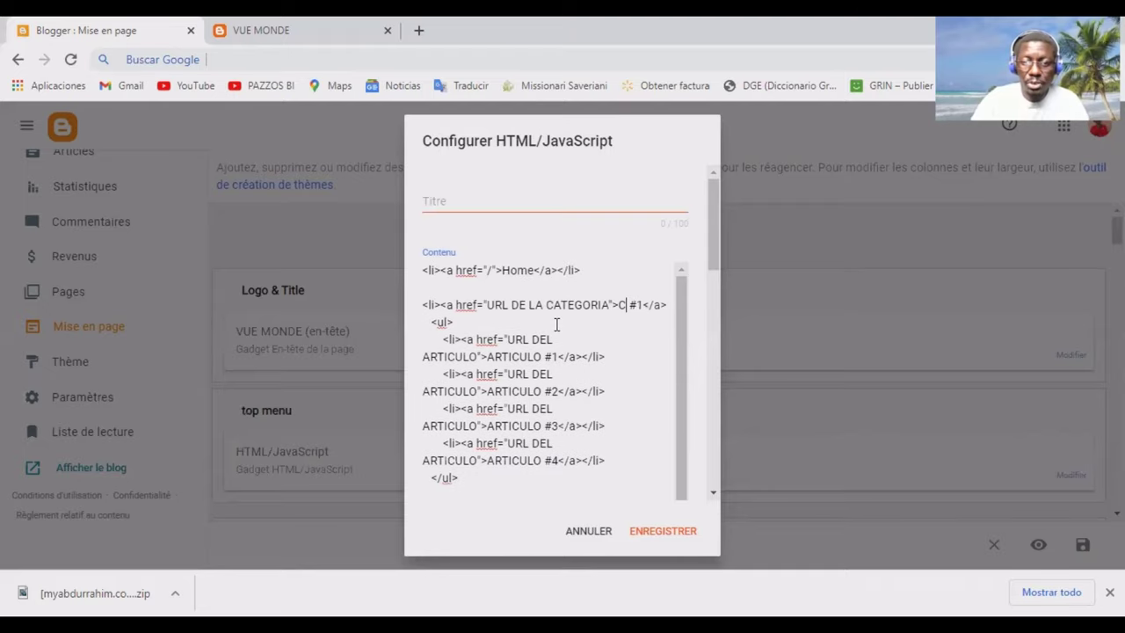
{"action": "key", "text": "BackSpace"}
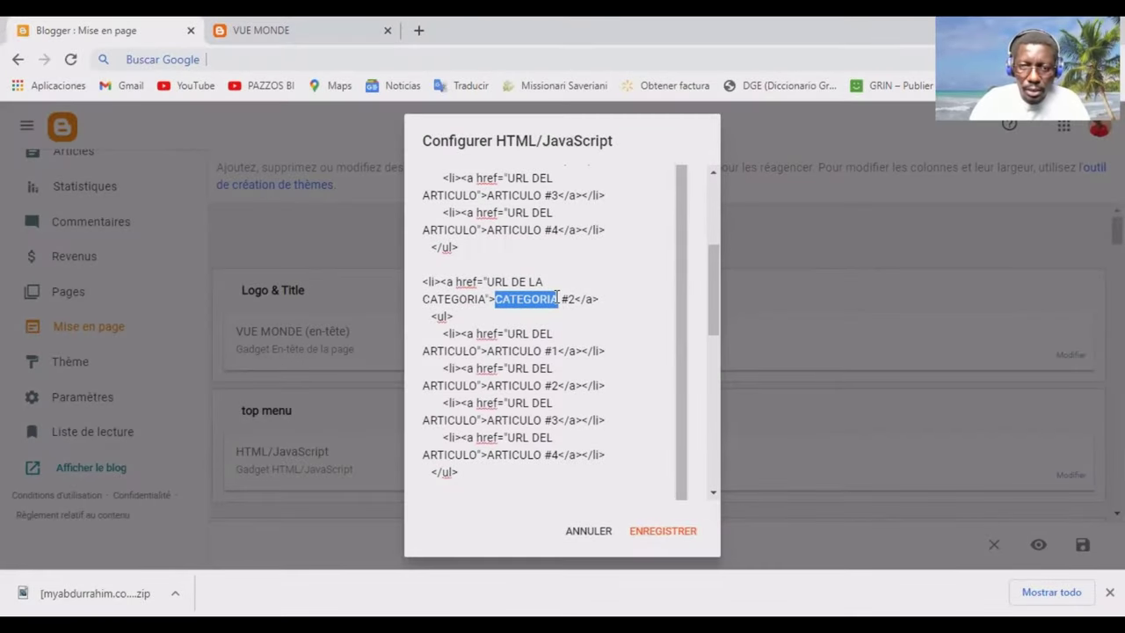
Step: Replace the second category link's label with EDUCATION, dropping the #2
{"action": "key", "text": "BackSpace"}
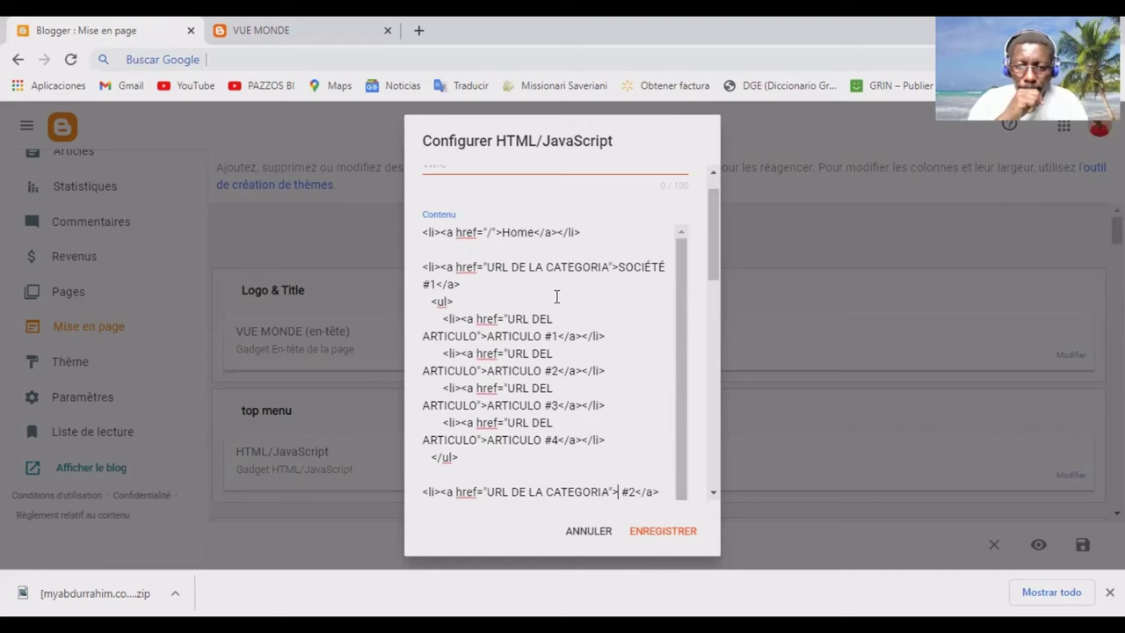
{"action": "type", "text": "Educat"}
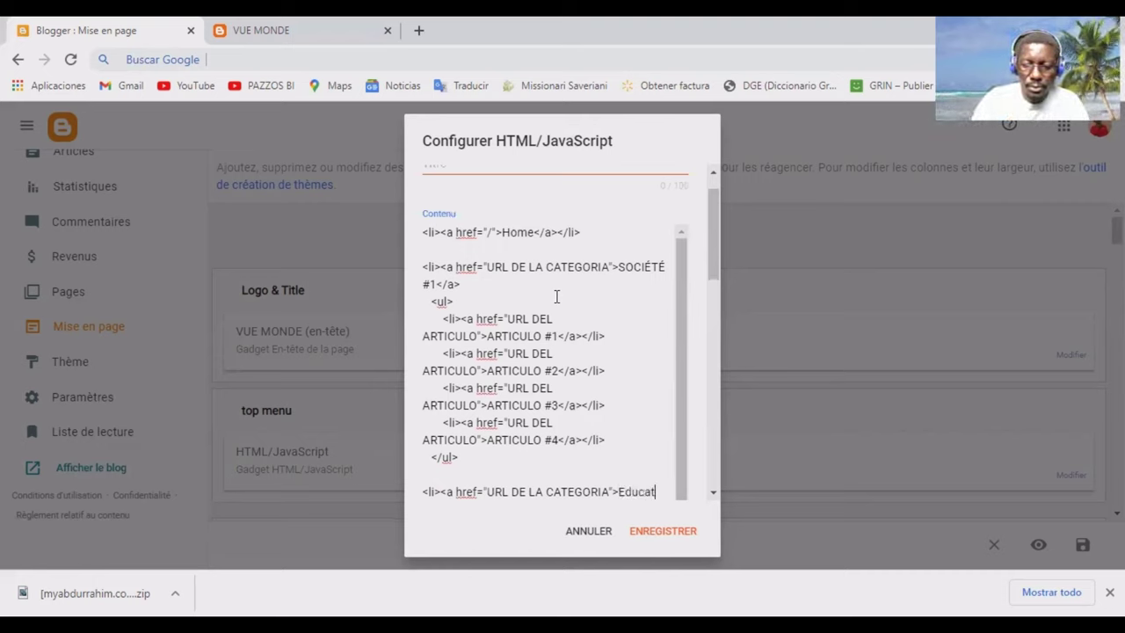
{"action": "key", "text": "BackSpace"}
{"action": "key", "text": "BackSpace"}
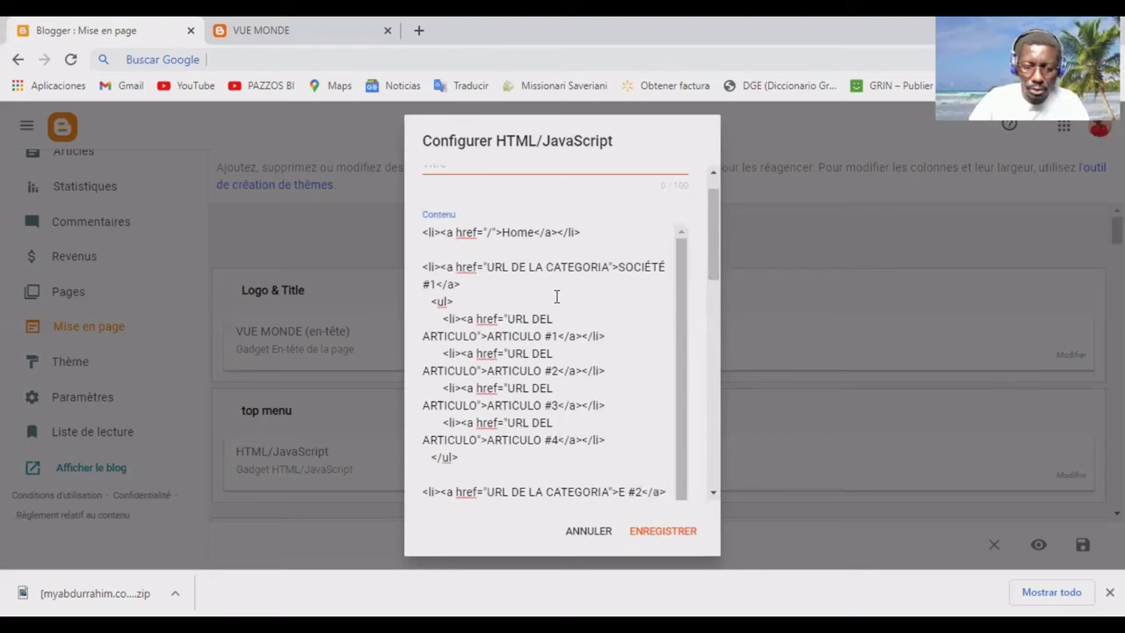
{"action": "type", "text": "DUCATION"}
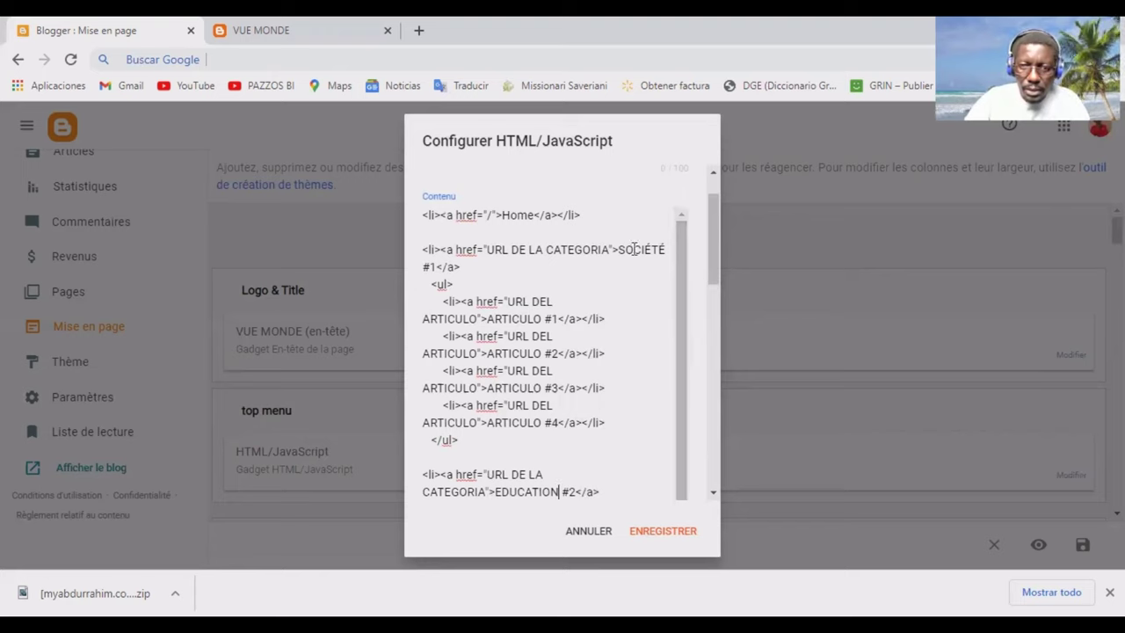
{"action": "left_click", "coordinate": [577, 493]}
{"action": "key", "text": "BackSpace"}
{"action": "key", "text": "BackSpace"}
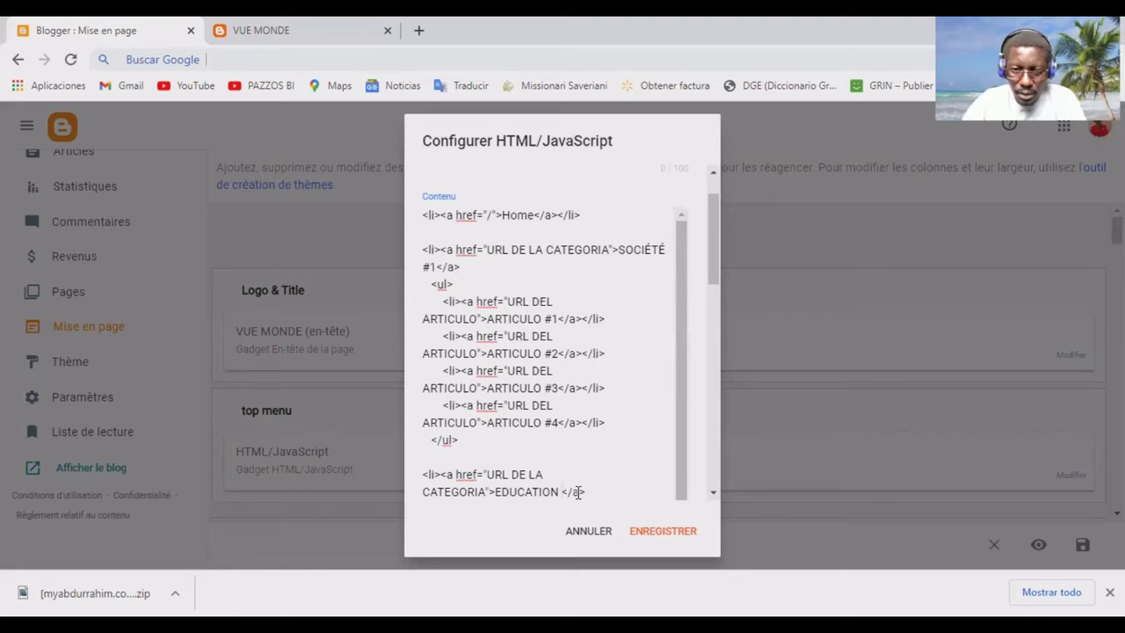
{"action": "key", "text": "BackSpace"}
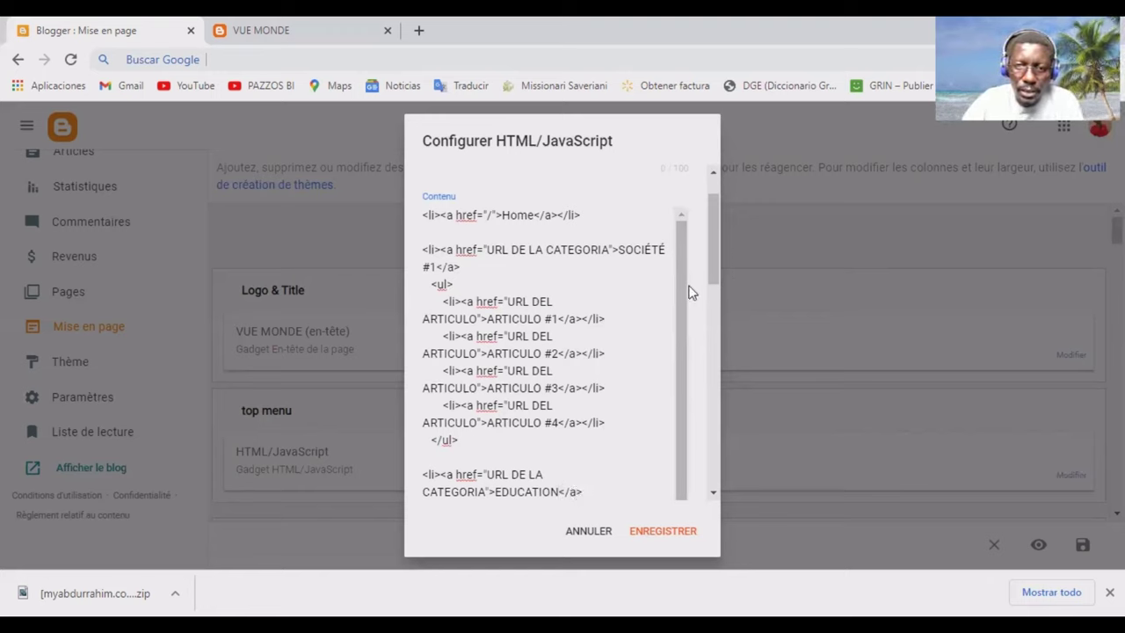
Step: Remove the #1 and the space before it from the SOCIÉTÉ link's label
{"action": "left_click", "coordinate": [710, 266]}
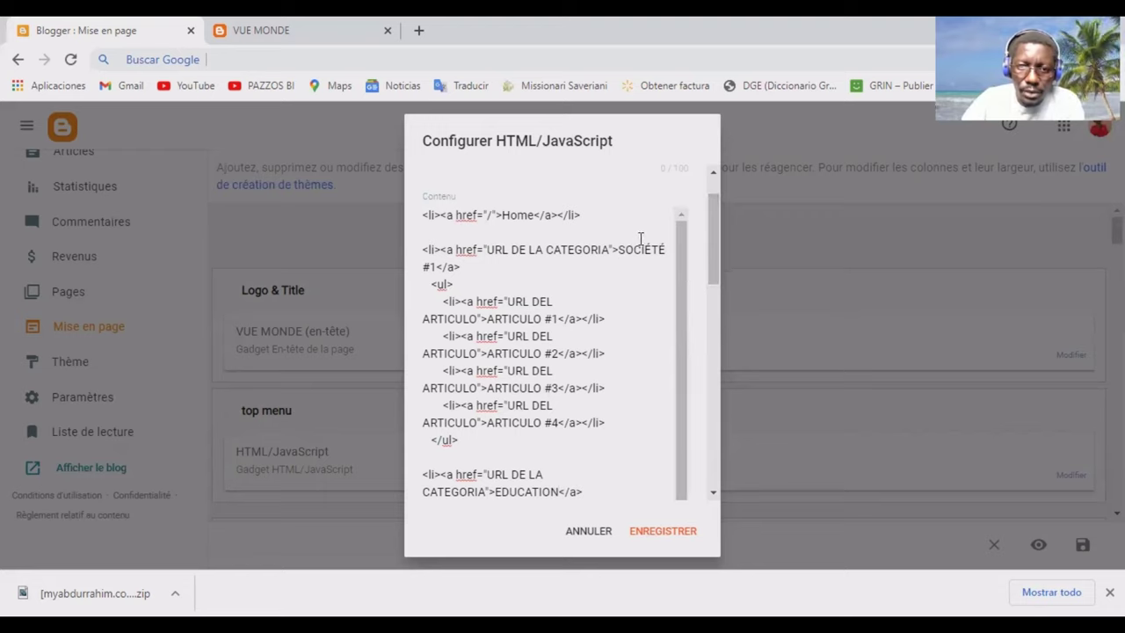
{"action": "scroll", "coordinate": [438, 265], "scroll_direction": "up", "scroll_amount": 1}
{"action": "key", "text": "BackSpace"}
{"action": "key", "text": "BackSpace"}
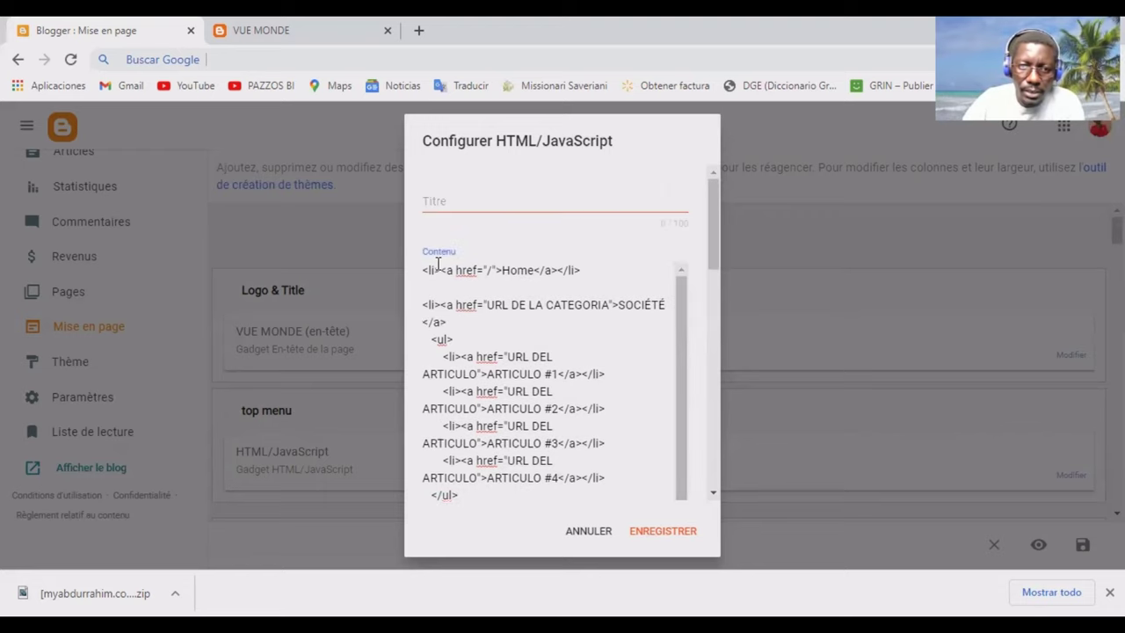
{"action": "key", "text": "BackSpace"}
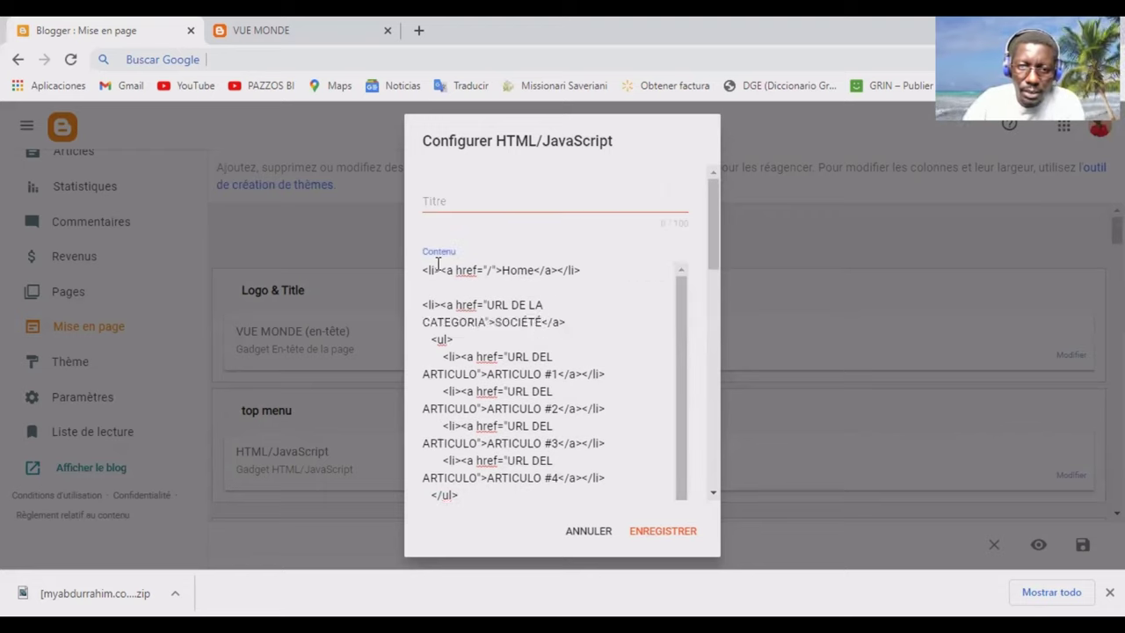
Step: Replace the third category link's whole label with SPORT
{"action": "left_click_drag", "start_coordinate": [714, 241], "coordinate": [734, 376]}
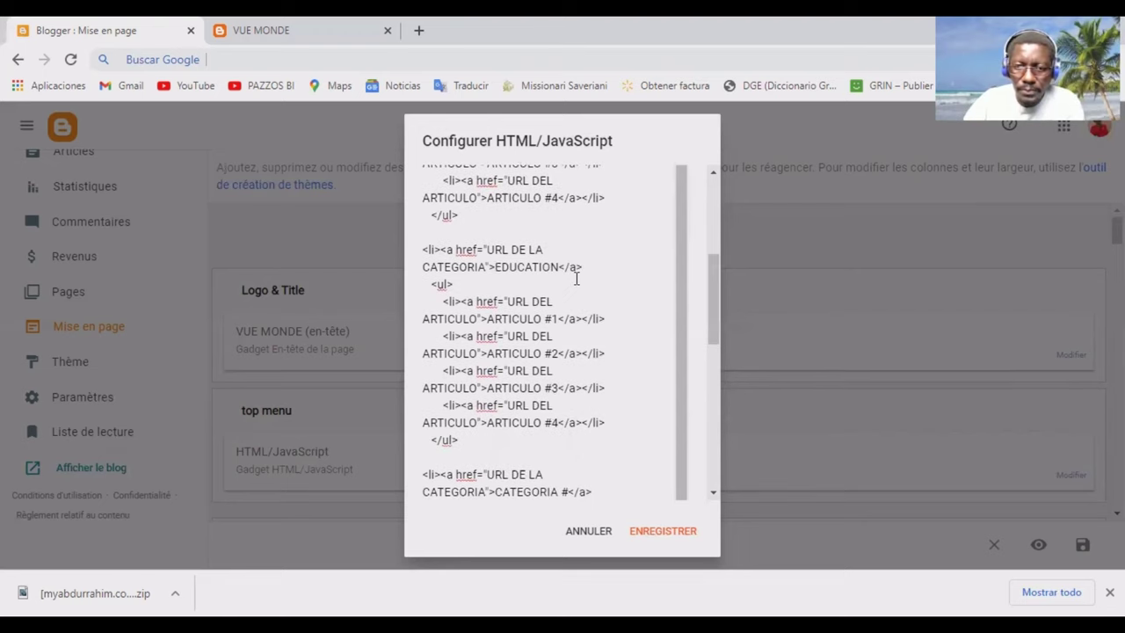
{"action": "key", "text": "BackSpace"}
{"action": "key", "text": "BackSpace"}
{"action": "key", "text": "BackSpace"}
{"action": "key", "text": "BackSpace"}
{"action": "key", "text": "BackSpace"}
{"action": "key", "text": "BackSpace"}
{"action": "key", "text": "BackSpace"}
{"action": "key", "text": "BackSpace"}
{"action": "key", "text": "BackSpace"}
{"action": "key", "text": "BackSpace"}
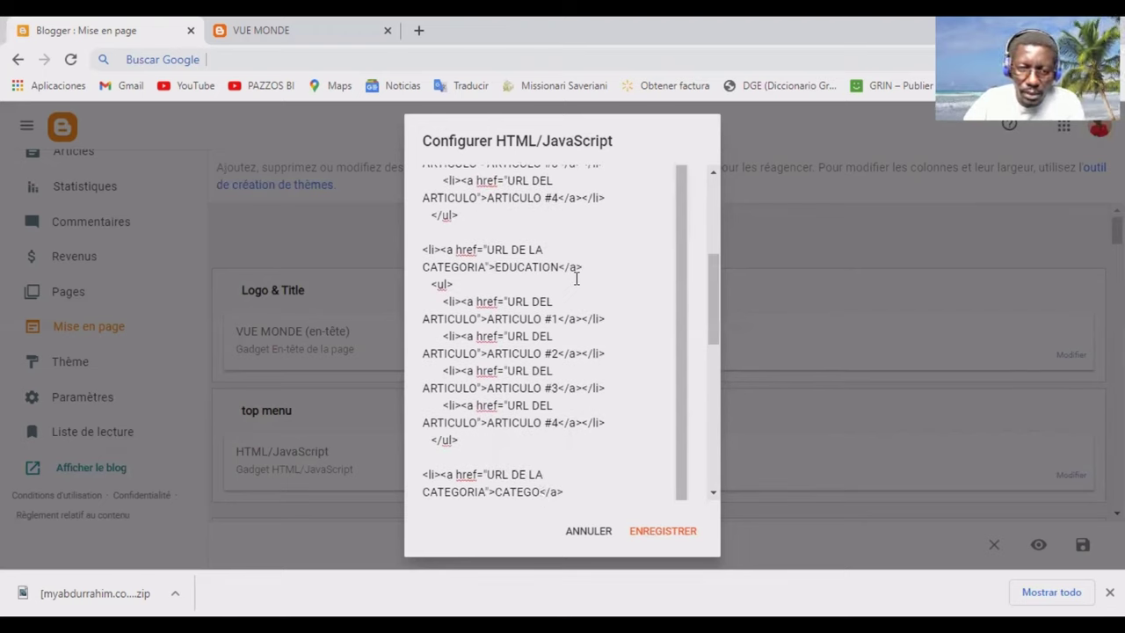
{"action": "key", "text": "BackSpace"}
{"action": "key", "text": "BackSpace"}
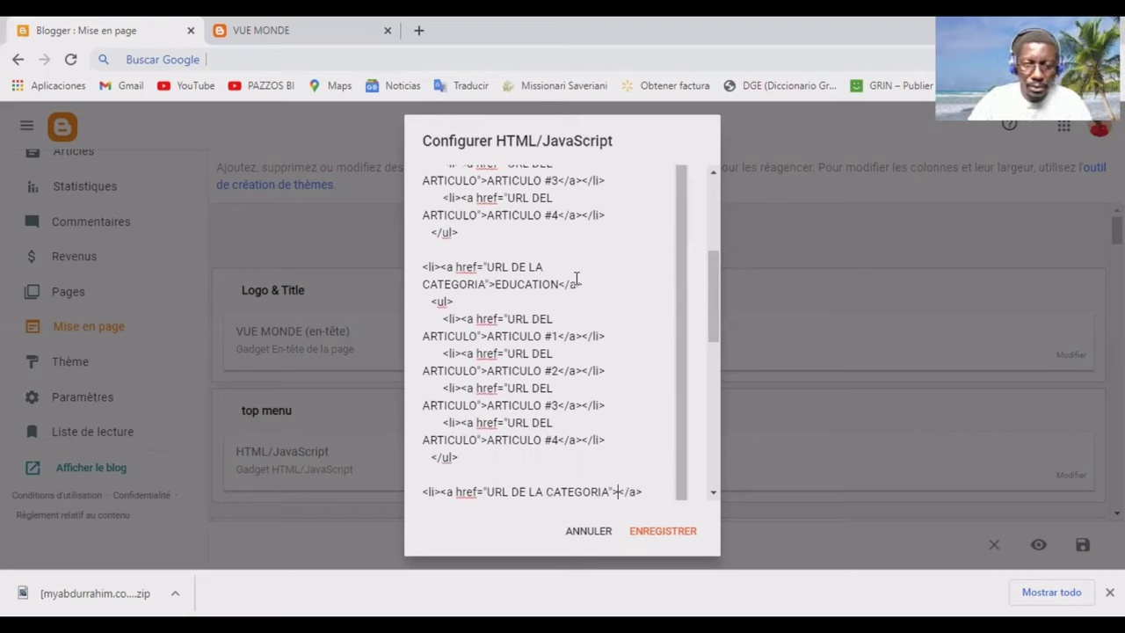
{"action": "type", "text": "SPORT"}
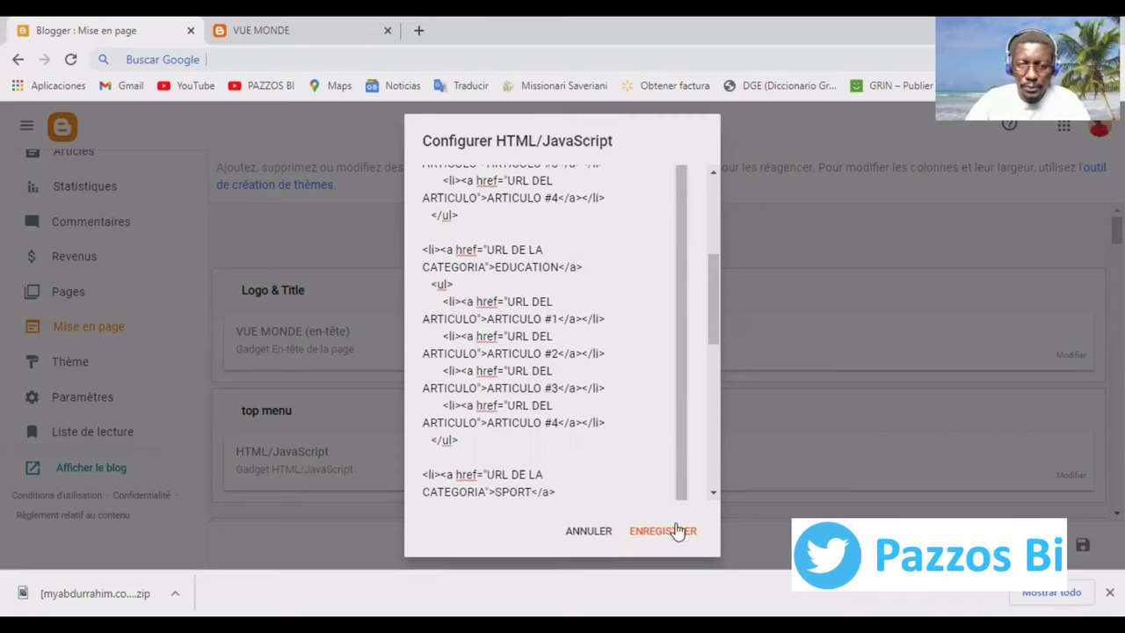
Step: Replace the fourth category link's whole label with POLITIQUE, dropping the #4, and save the top menu's HTML/JavaScript gadget
{"action": "left_click_drag", "start_coordinate": [712, 313], "coordinate": [730, 413]}
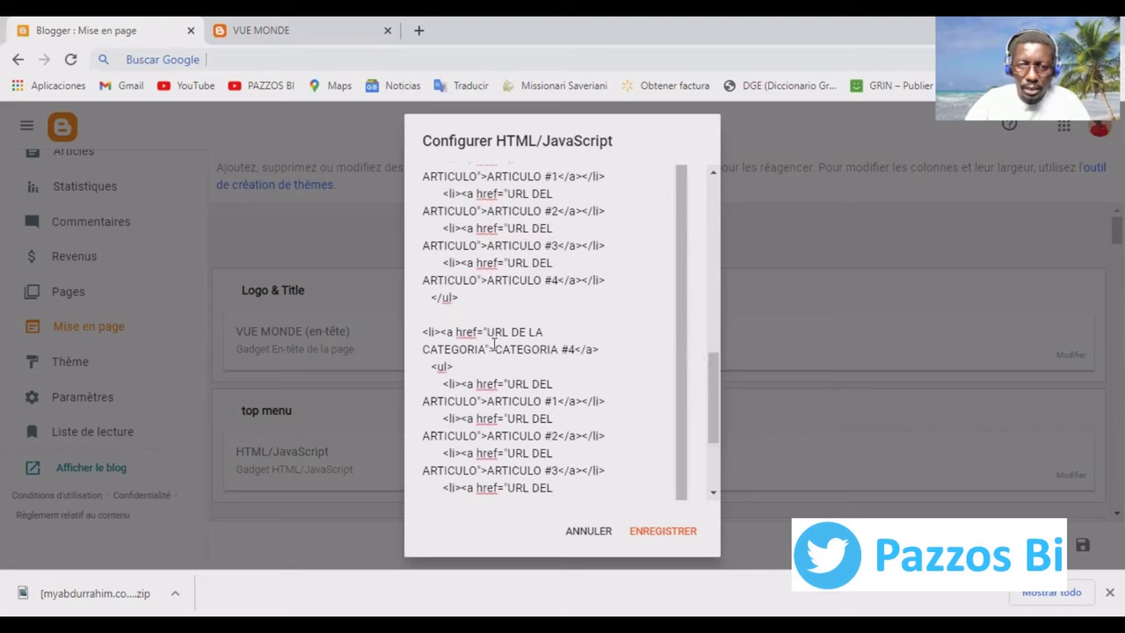
{"action": "left_click_drag", "start_coordinate": [496, 348], "coordinate": [576, 349]}
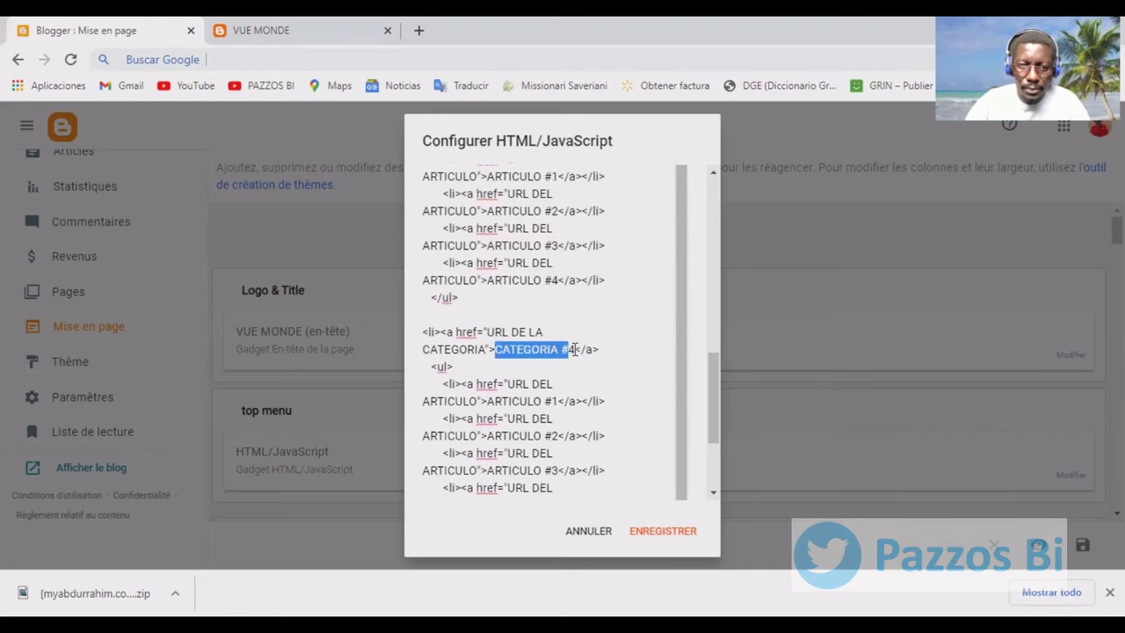
{"action": "type", "text": "SPORT"}
{"action": "scroll", "coordinate": [576, 349], "scroll_direction": "down", "scroll_amount": 1}
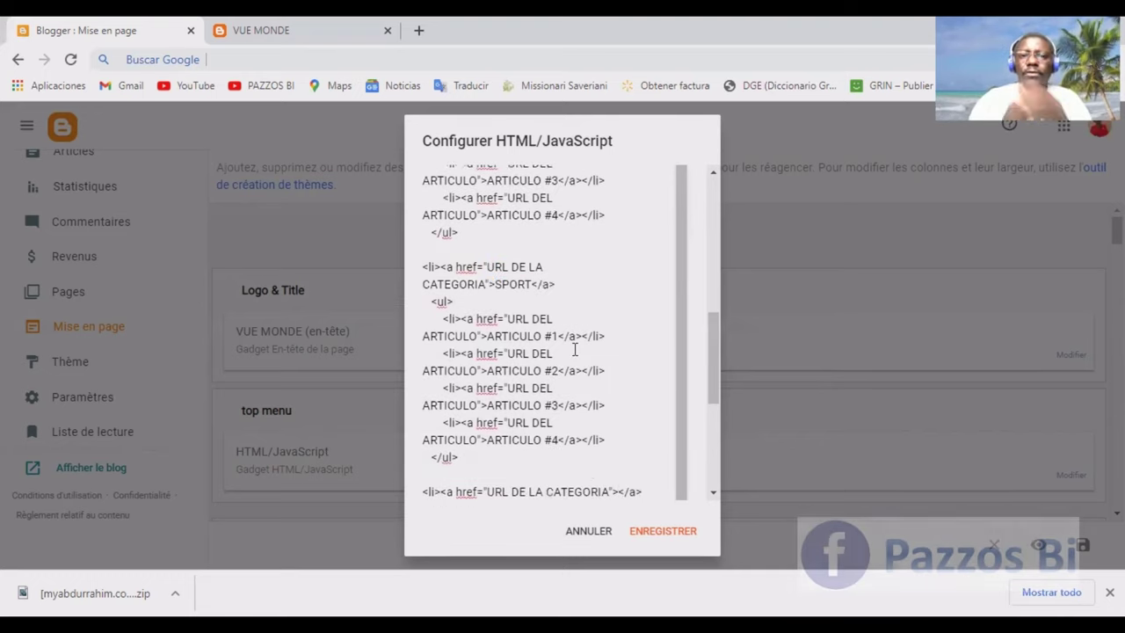
{"action": "key", "text": "Down"}
{"action": "key", "text": "Down"}
{"action": "key", "text": "Down"}
{"action": "key", "text": "Down"}
{"action": "key", "text": "Down"}
{"action": "key", "text": "Down"}
{"action": "key", "text": "Down"}
{"action": "key", "text": "Down"}
{"action": "key", "text": "Down"}
{"action": "key", "text": "Down"}
{"action": "key", "text": "Down"}
{"action": "key", "text": "Down"}
{"action": "key", "text": "End"}
{"action": "key", "text": "Left"}
{"action": "key", "text": "Left"}
{"action": "key", "text": "Left"}
{"action": "key", "text": "Left"}
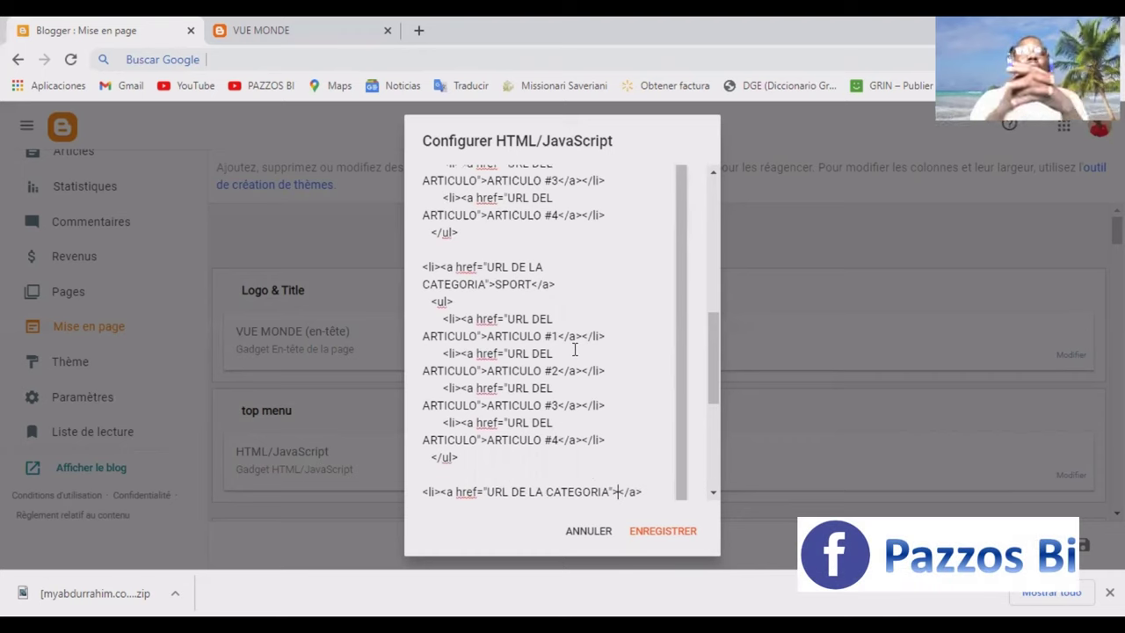
{"action": "type", "text": "POLITI"}
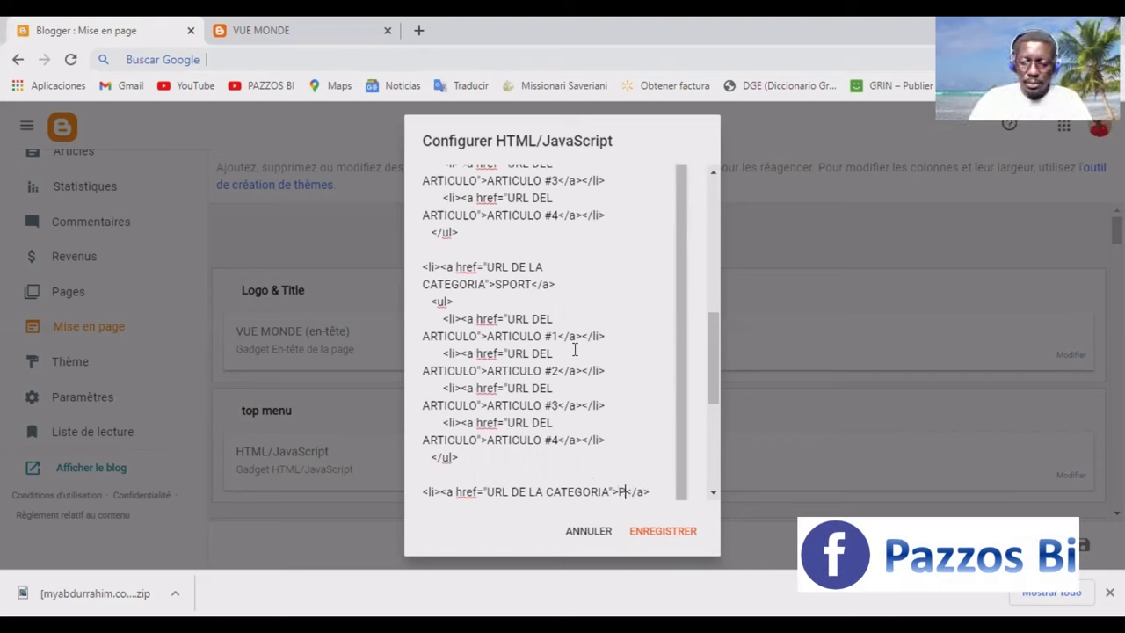
{"action": "type", "text": "QUE"}
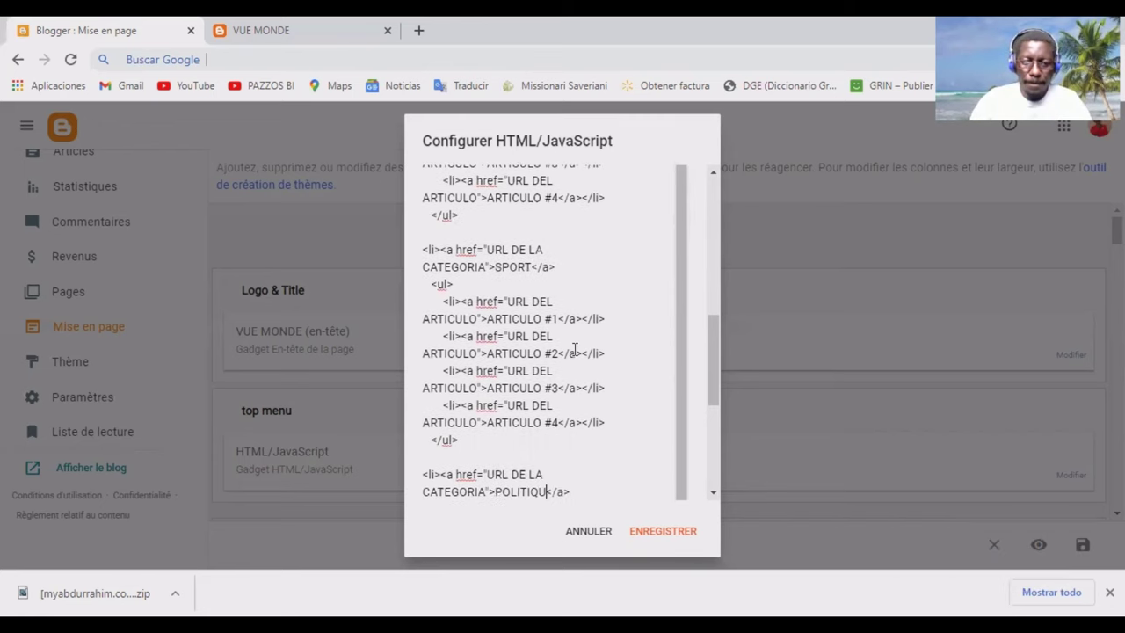
{"action": "left_click", "coordinate": [679, 533]}
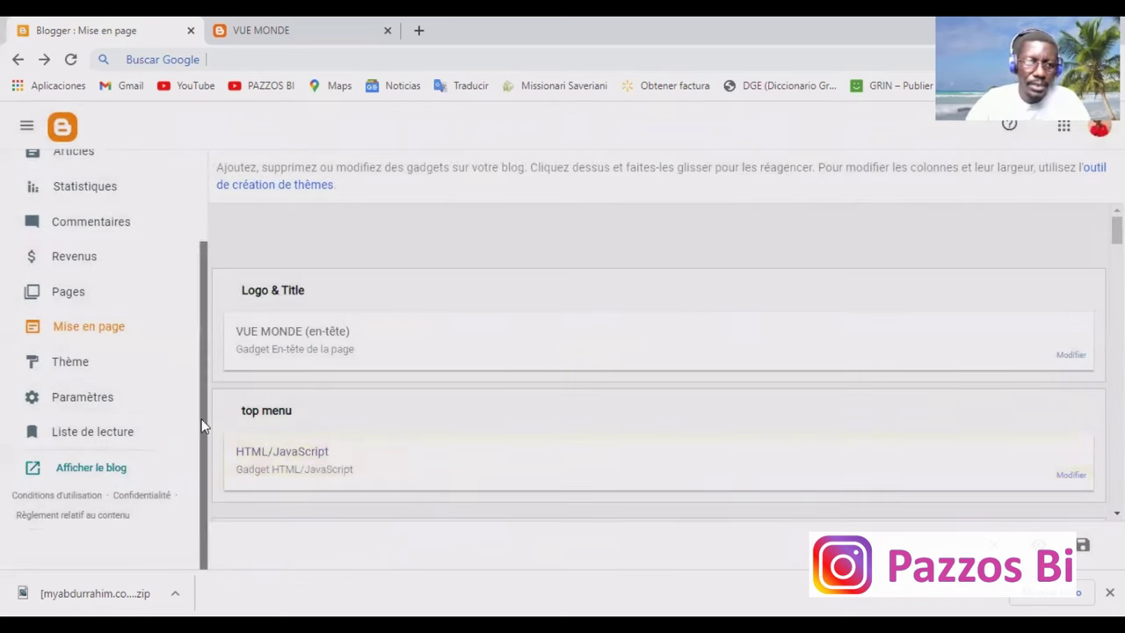
Step: View the live VUE MONDE blog and examine the top menu's category links and the sections of the home page
{"action": "left_click", "coordinate": [105, 473]}
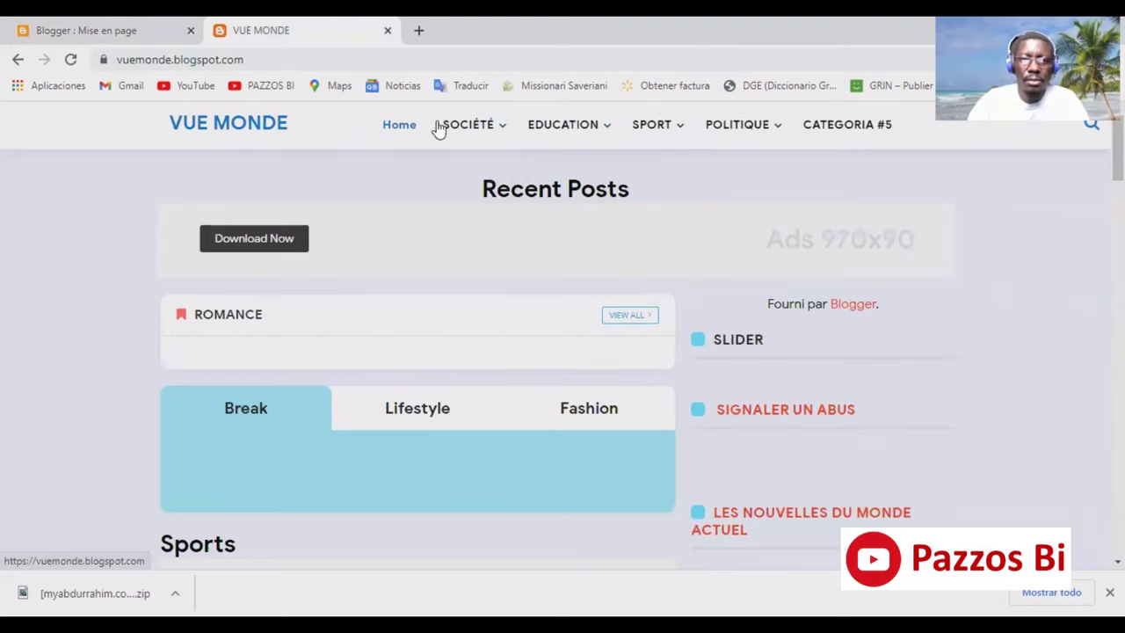
{"action": "mouse_move", "coordinate": [570, 126]}
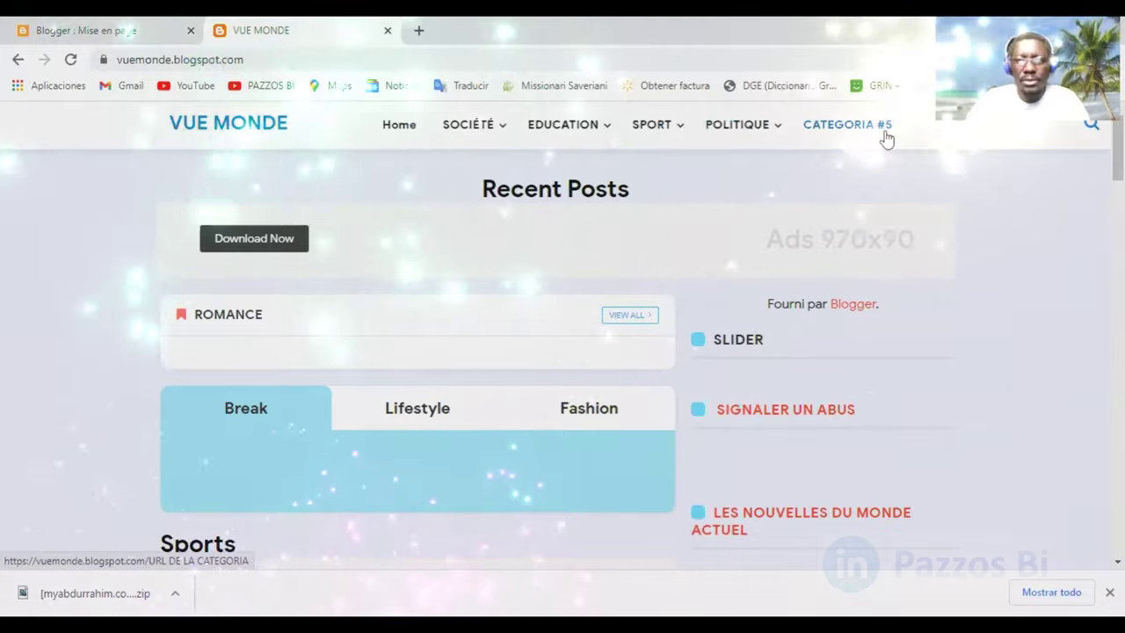
{"action": "mouse_move", "coordinate": [527, 143]}
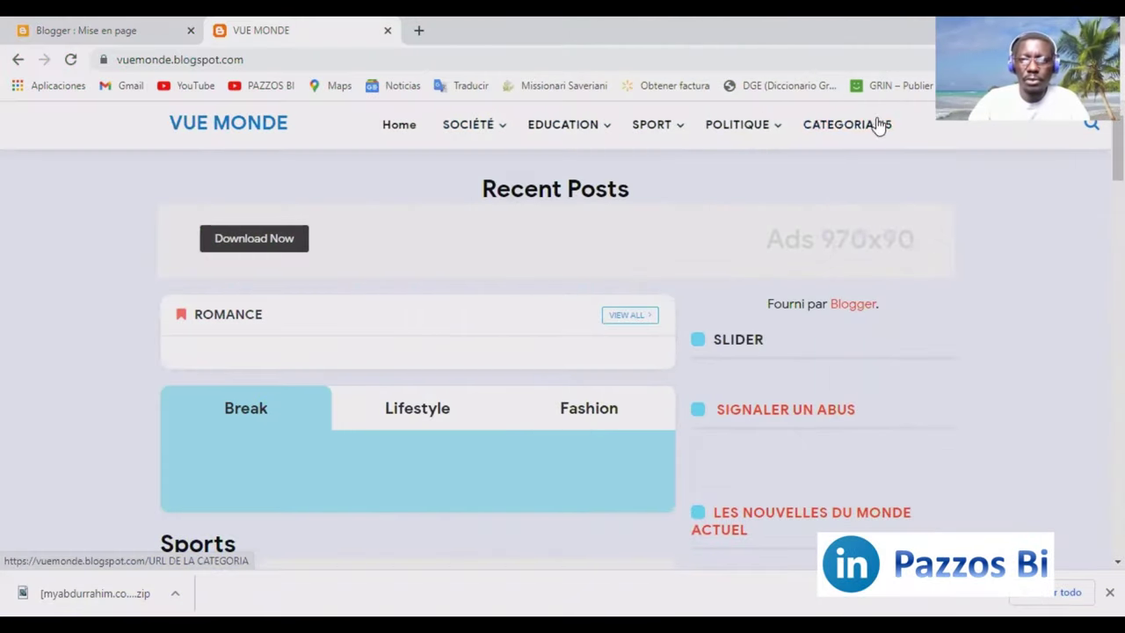
{"action": "mouse_move", "coordinate": [467, 148]}
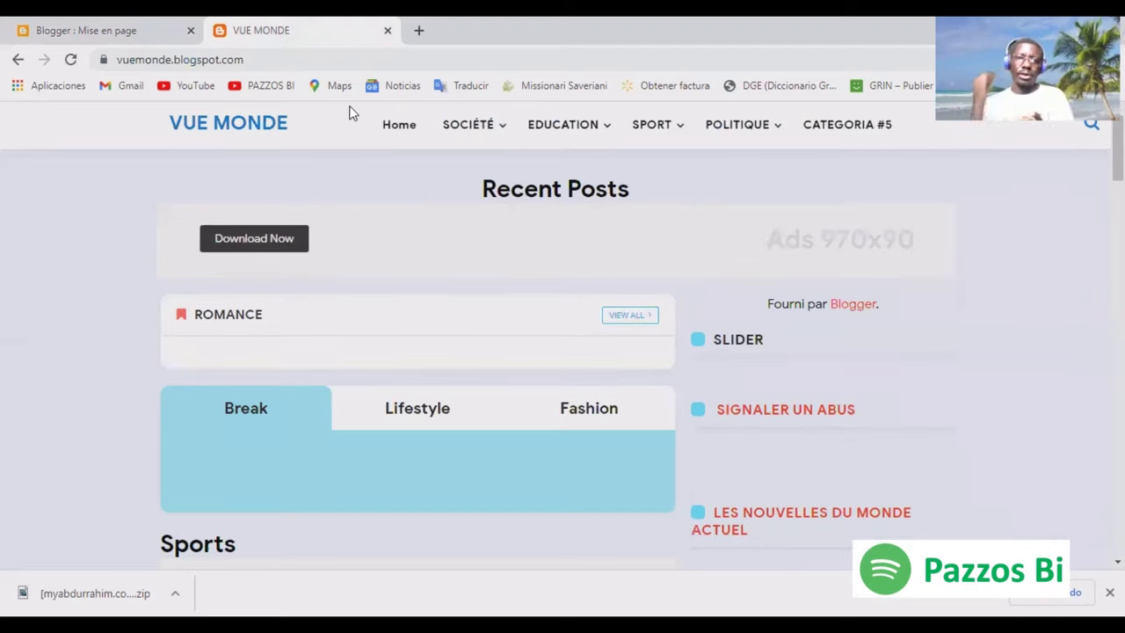
{"action": "mouse_move", "coordinate": [457, 126]}
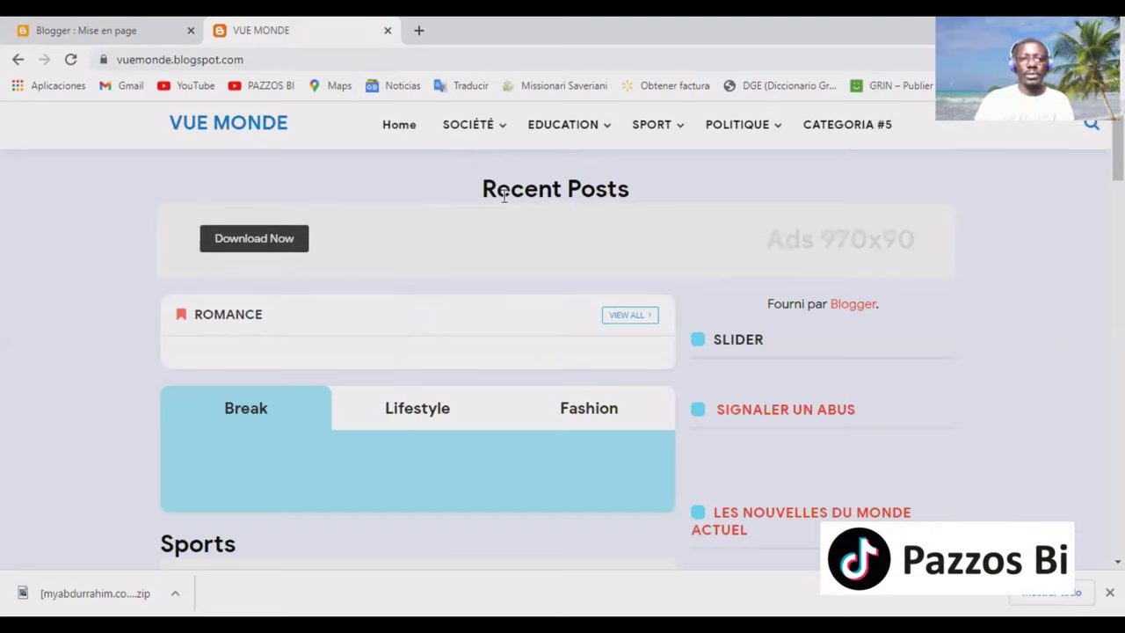
{"action": "mouse_move", "coordinate": [672, 130]}
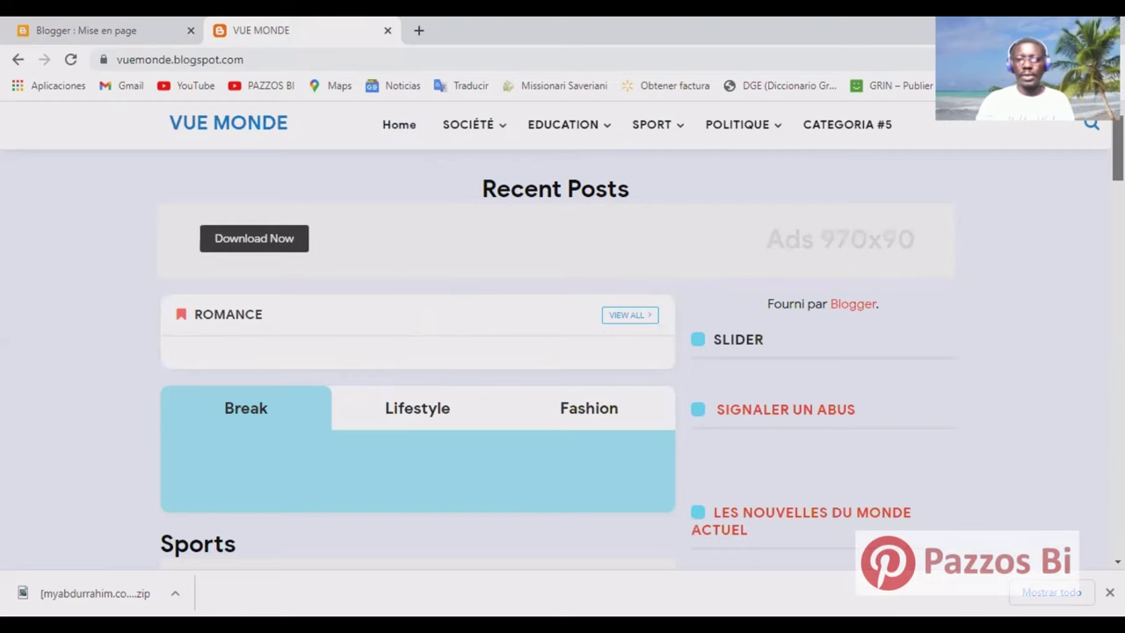
{"action": "scroll", "coordinate": [713, 130], "scroll_direction": "down", "scroll_amount": 6}
{"action": "scroll", "coordinate": [431, 271], "scroll_direction": "down", "scroll_amount": 1}
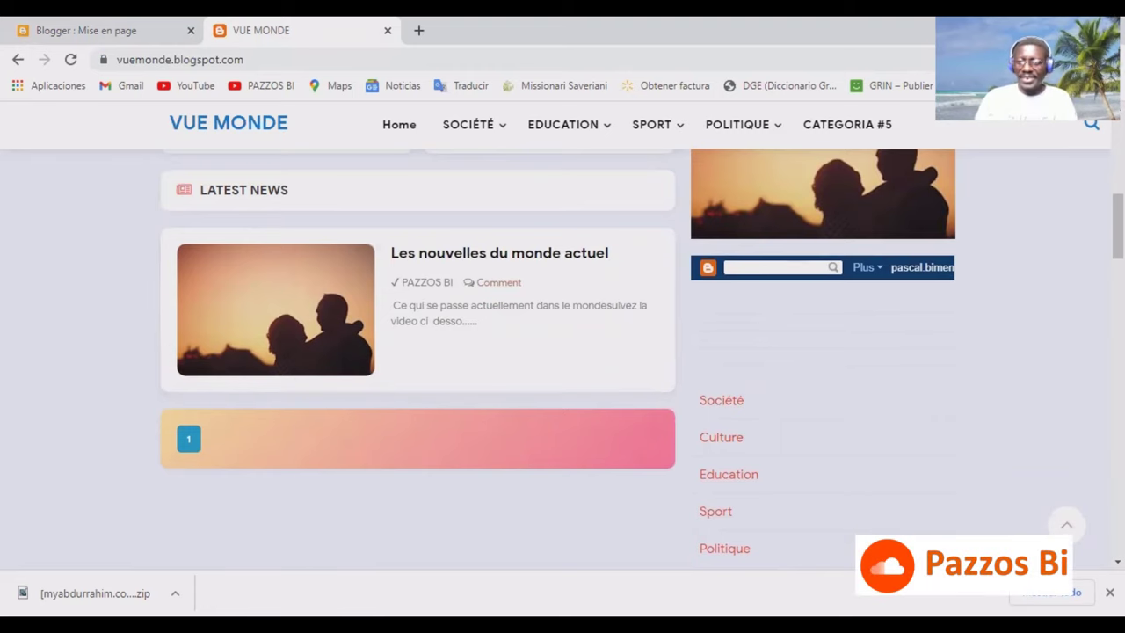
{"action": "scroll", "coordinate": [1118, 226], "scroll_direction": "up", "scroll_amount": 10}
{"action": "scroll", "coordinate": [562, 351], "scroll_direction": "up", "scroll_amount": 1}
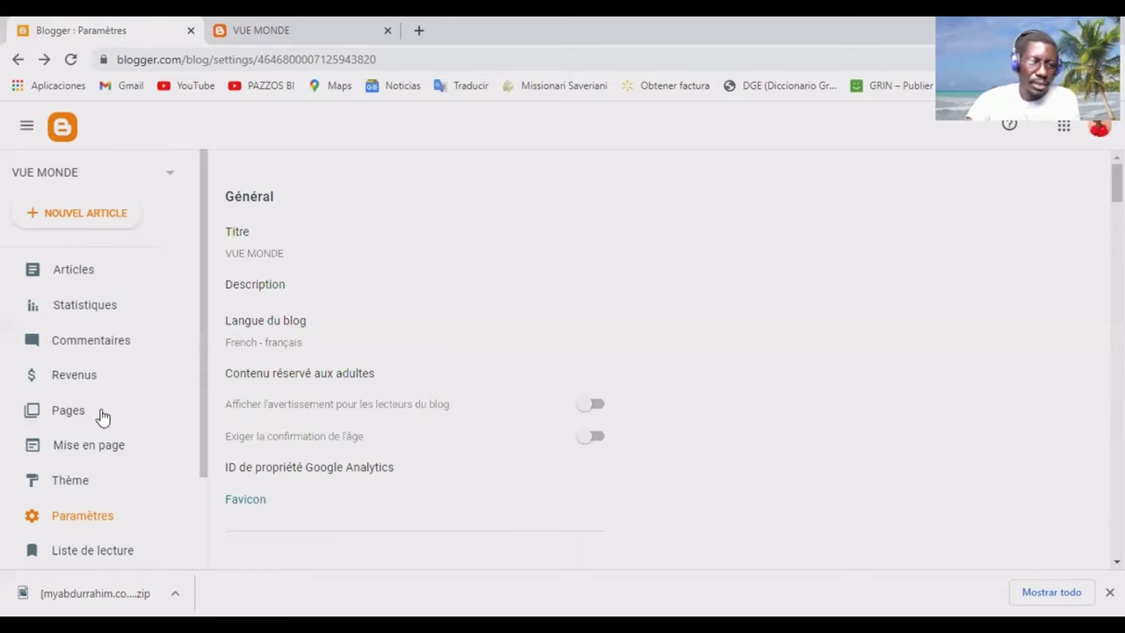
Step: Go to the blog's settings and save the blog title as VUE MONDE
{"action": "left_click", "coordinate": [88, 445]}
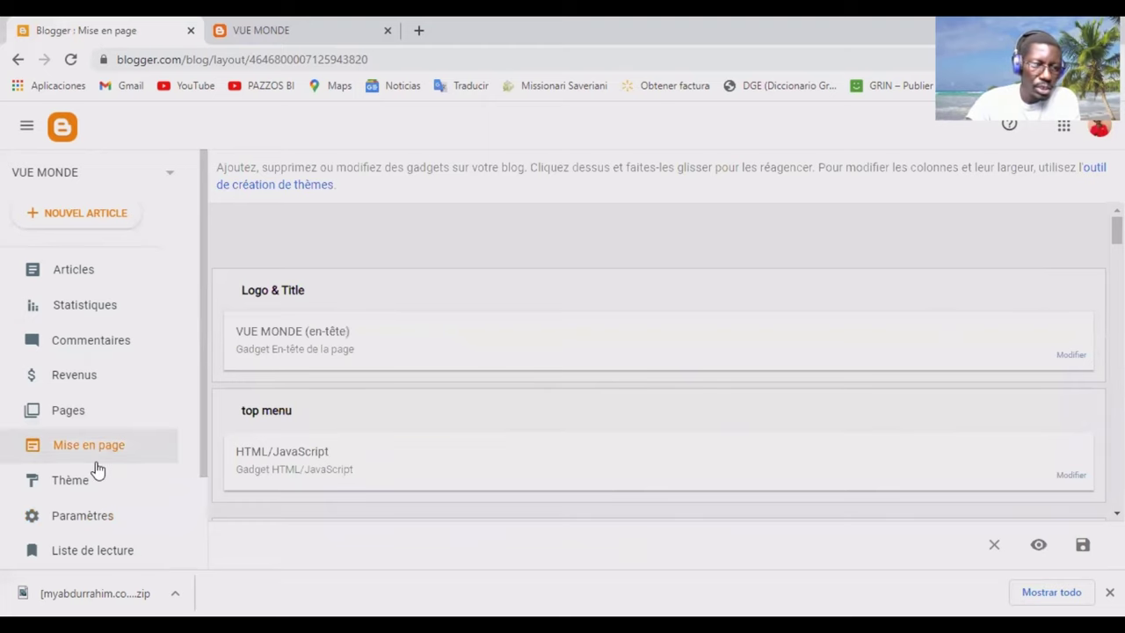
{"action": "left_click", "coordinate": [94, 522]}
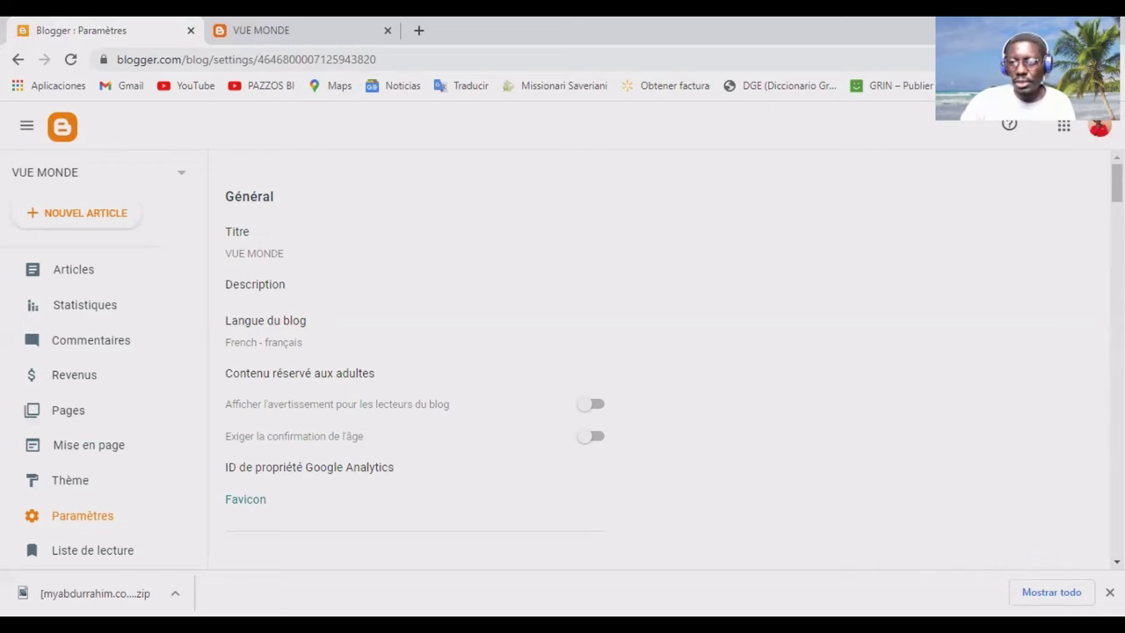
{"action": "scroll", "coordinate": [660, 361], "scroll_direction": "down", "scroll_amount": 1}
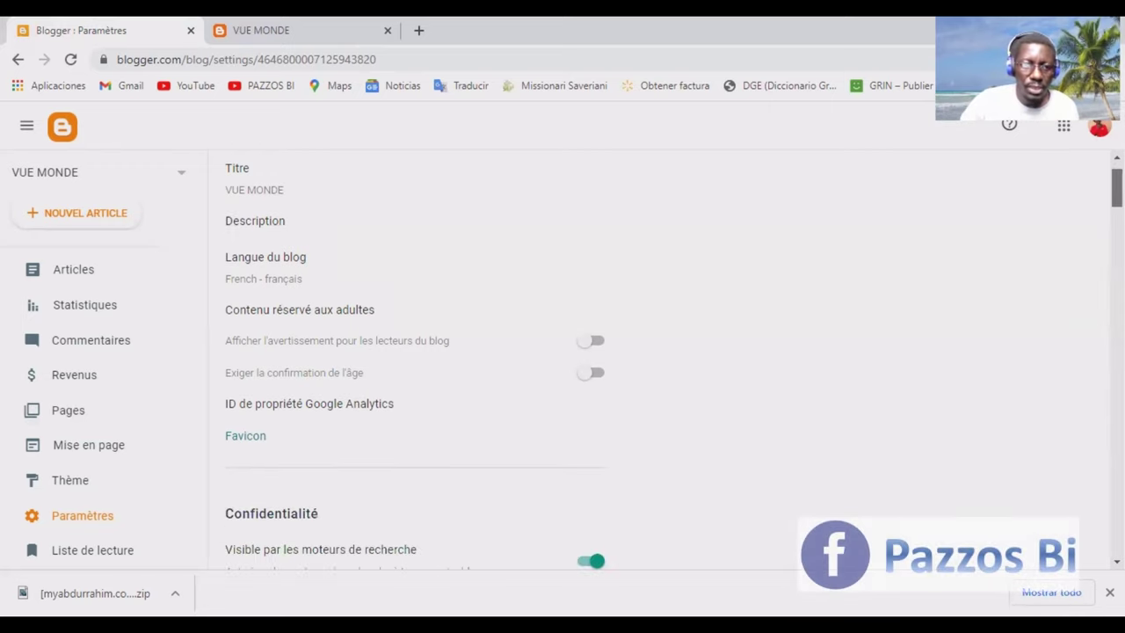
{"action": "scroll", "coordinate": [674, 206], "scroll_direction": "up", "scroll_amount": 1}
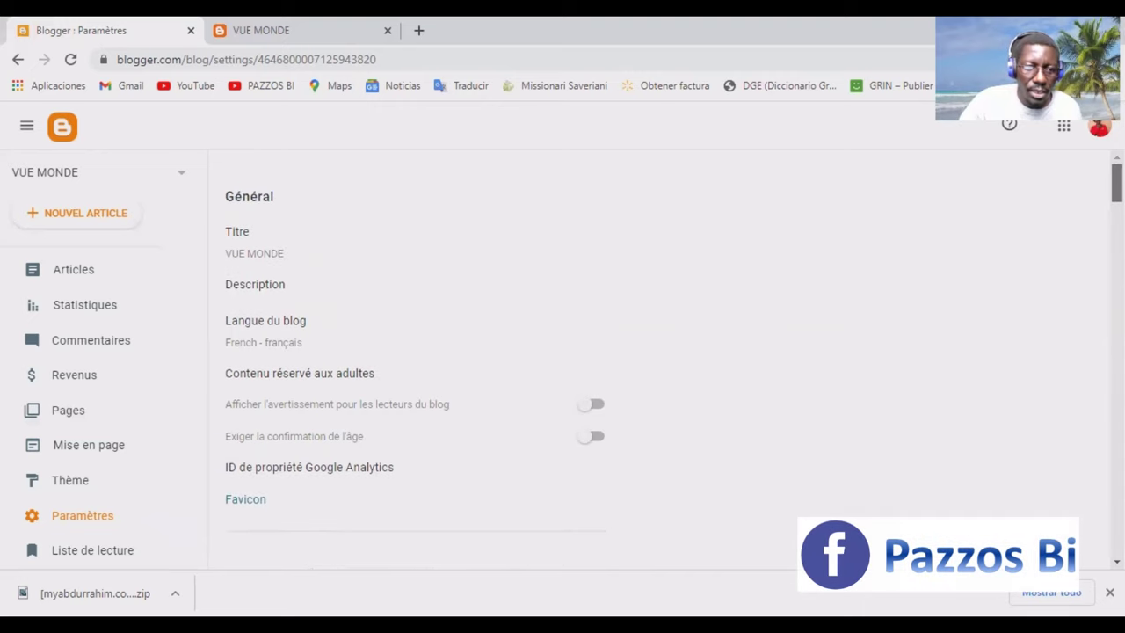
{"action": "left_click", "coordinate": [258, 253]}
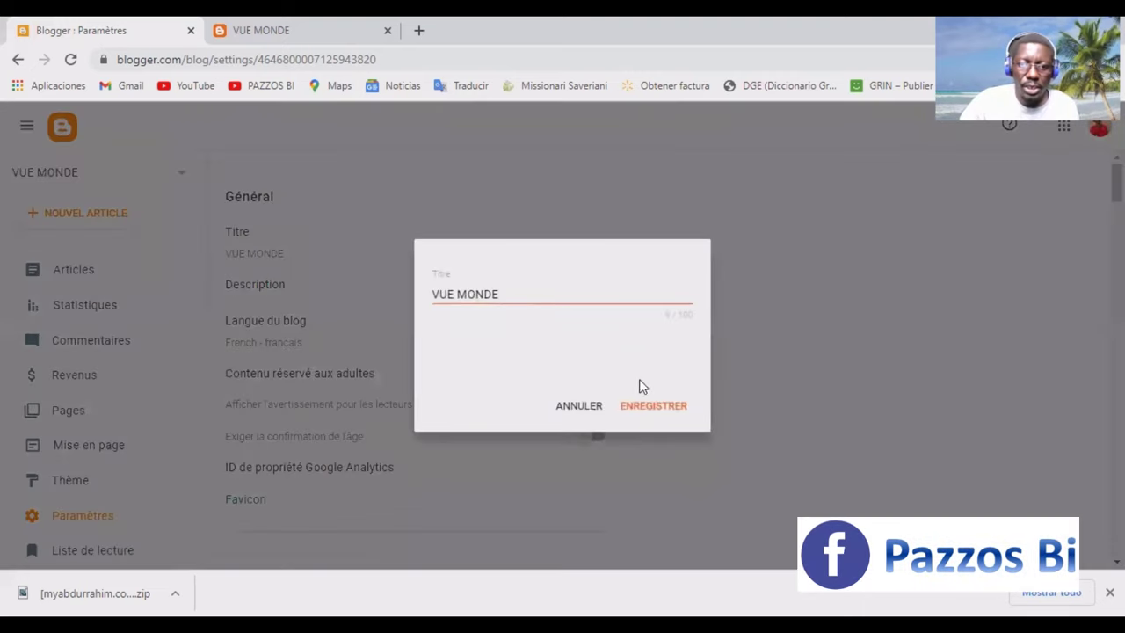
{"action": "left_click", "coordinate": [650, 406]}
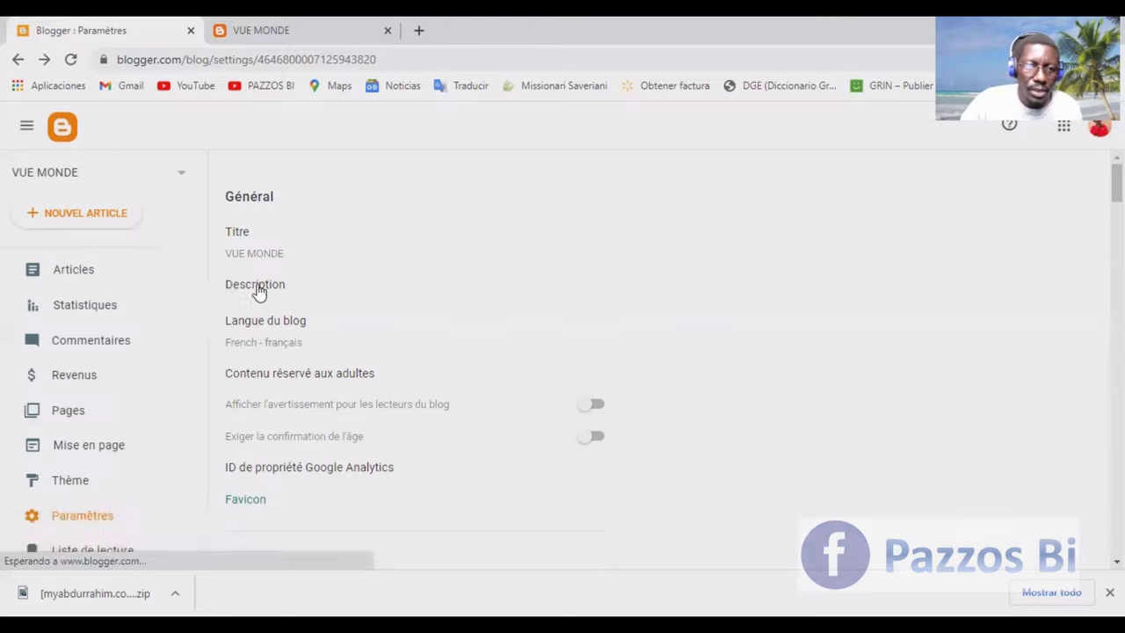
Step: Set the blog's description to "Ici, vous rencontrer les derniers nouvelles qui circulent dans le monde" and save it
{"action": "left_click", "coordinate": [268, 286]}
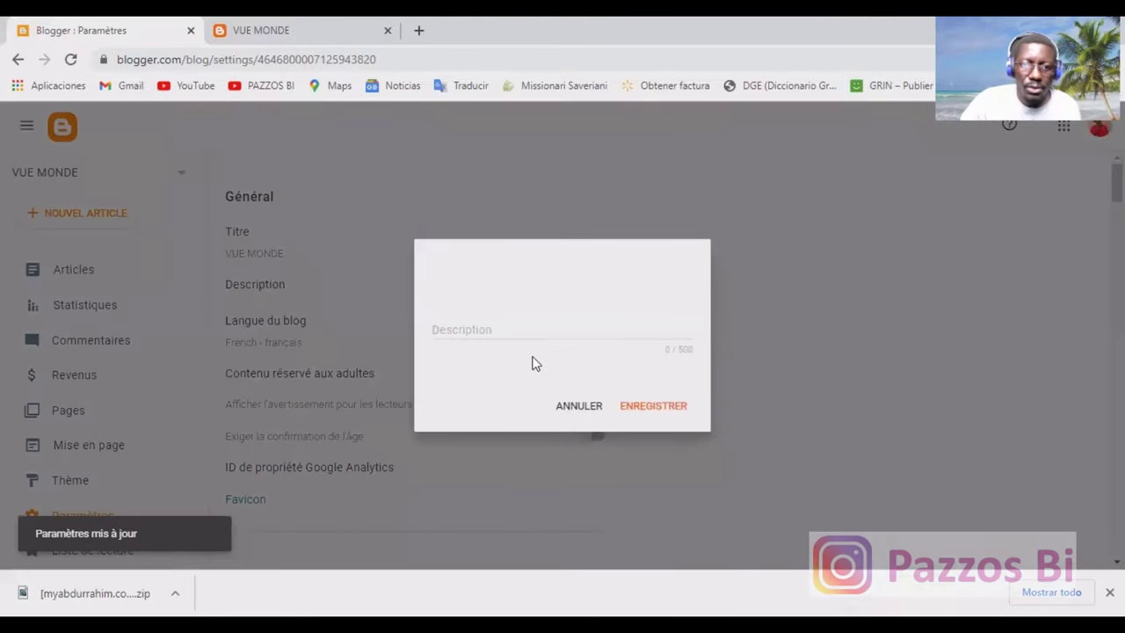
{"action": "left_click", "coordinate": [500, 330]}
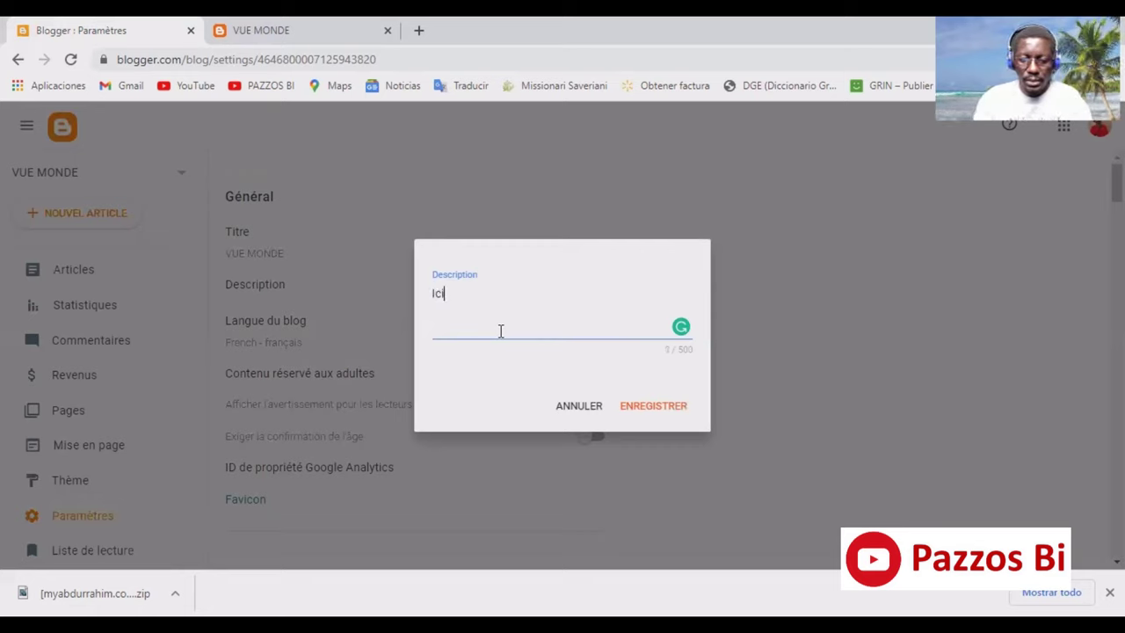
{"action": "type", "text": ", vou"}
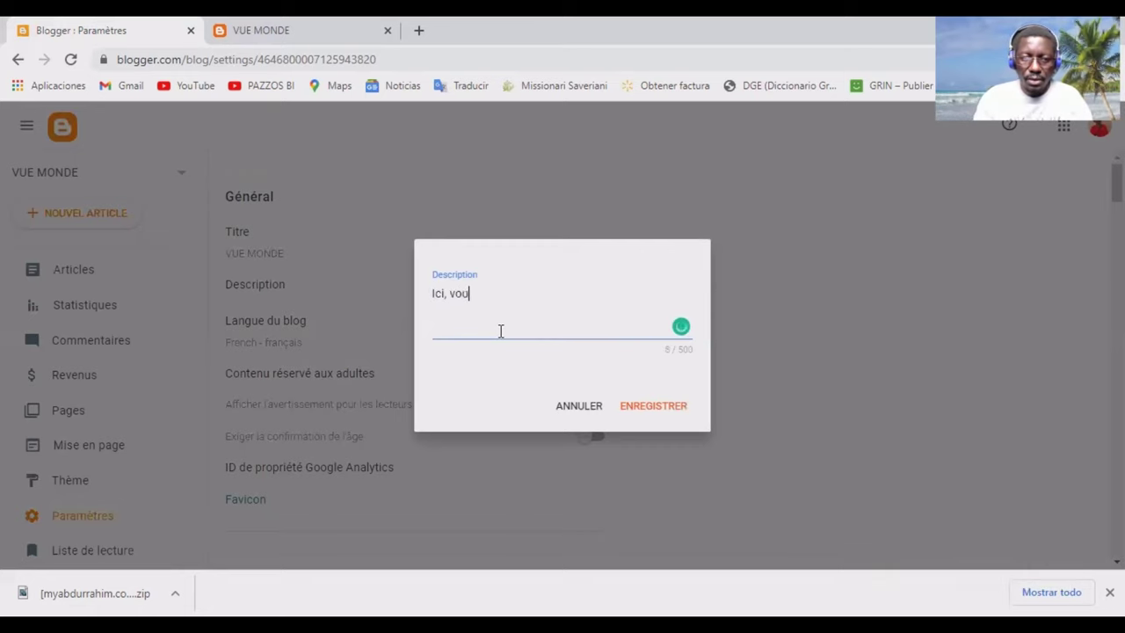
{"action": "type", "text": "s renco"}
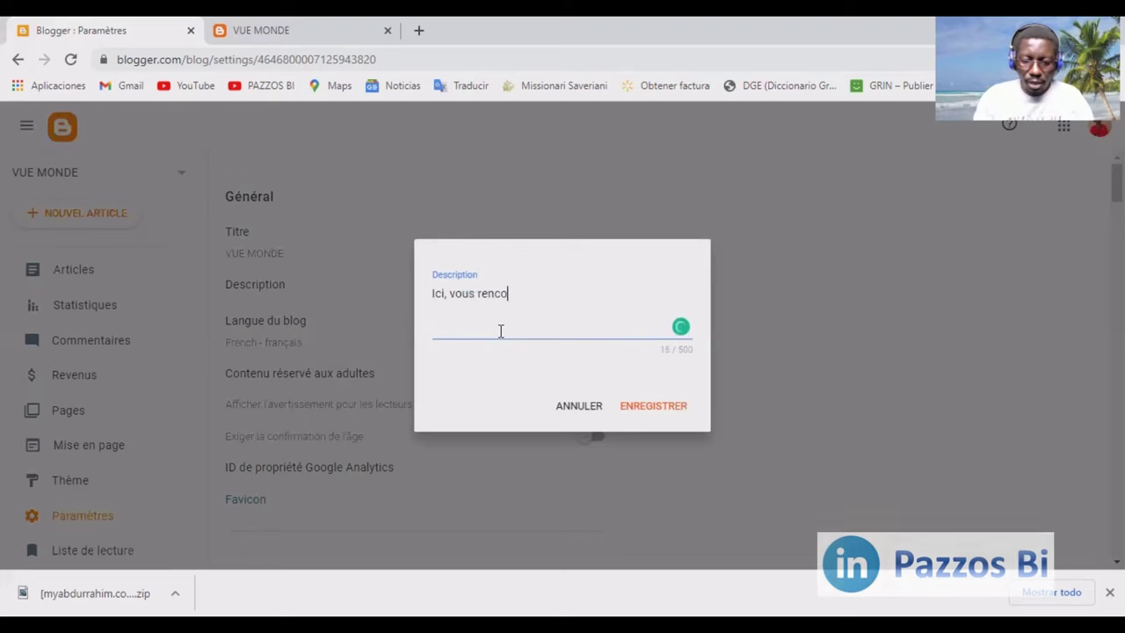
{"action": "type", "text": "ntrer les"}
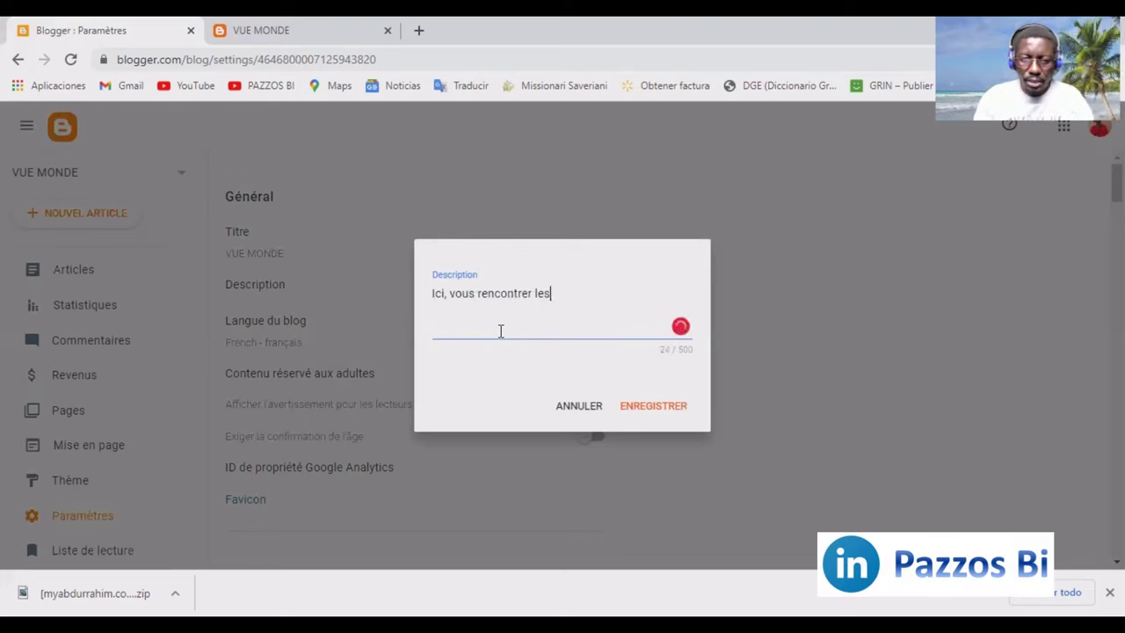
{"action": "type", "text": " dern"}
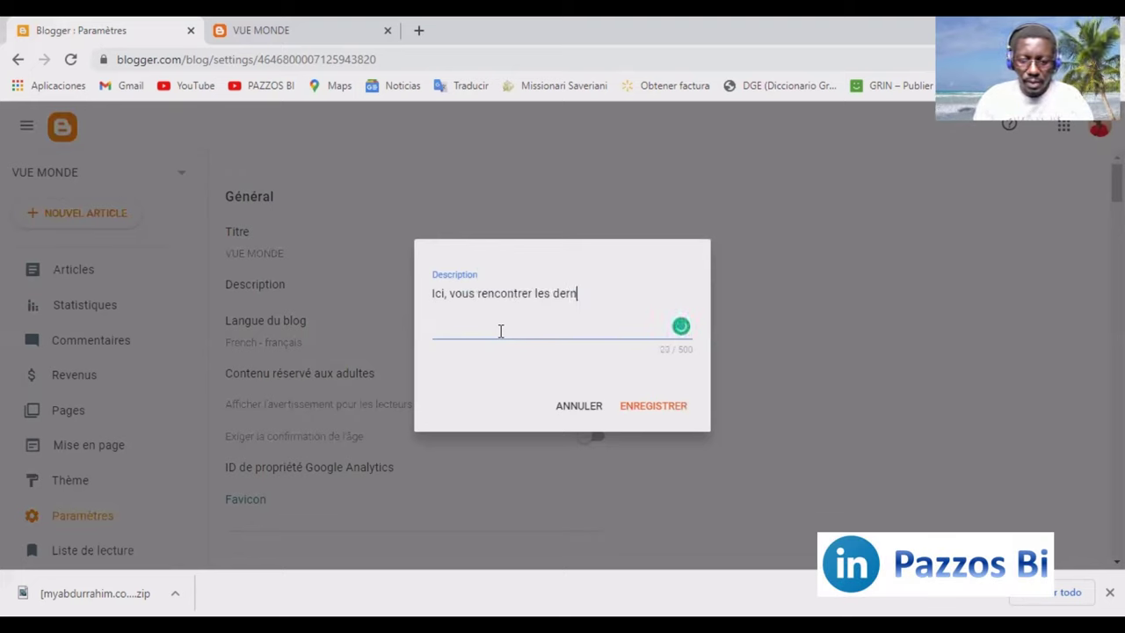
{"action": "type", "text": "iers nouvelles"}
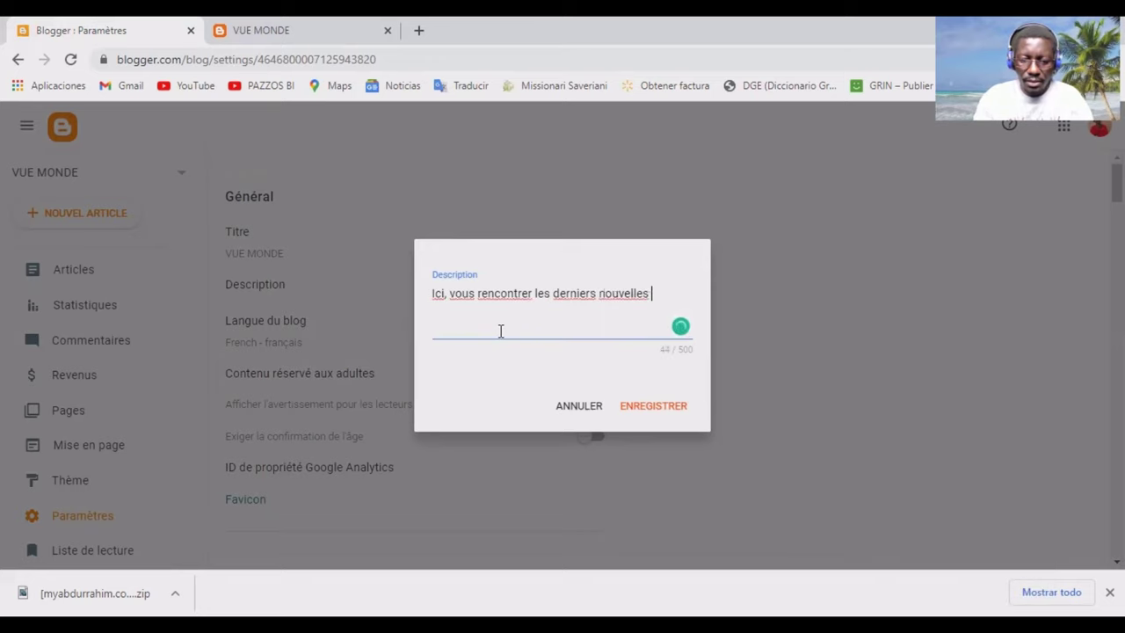
{"action": "type", "text": " qui s"}
{"action": "type", "text": "e "}
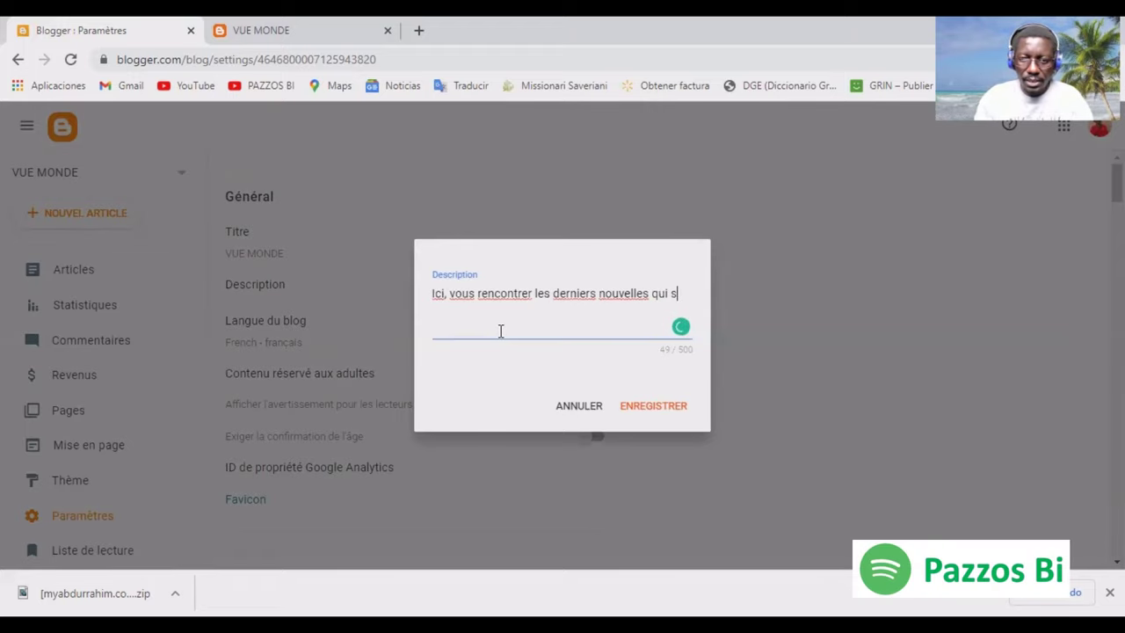
{"action": "type", "text": " ci"}
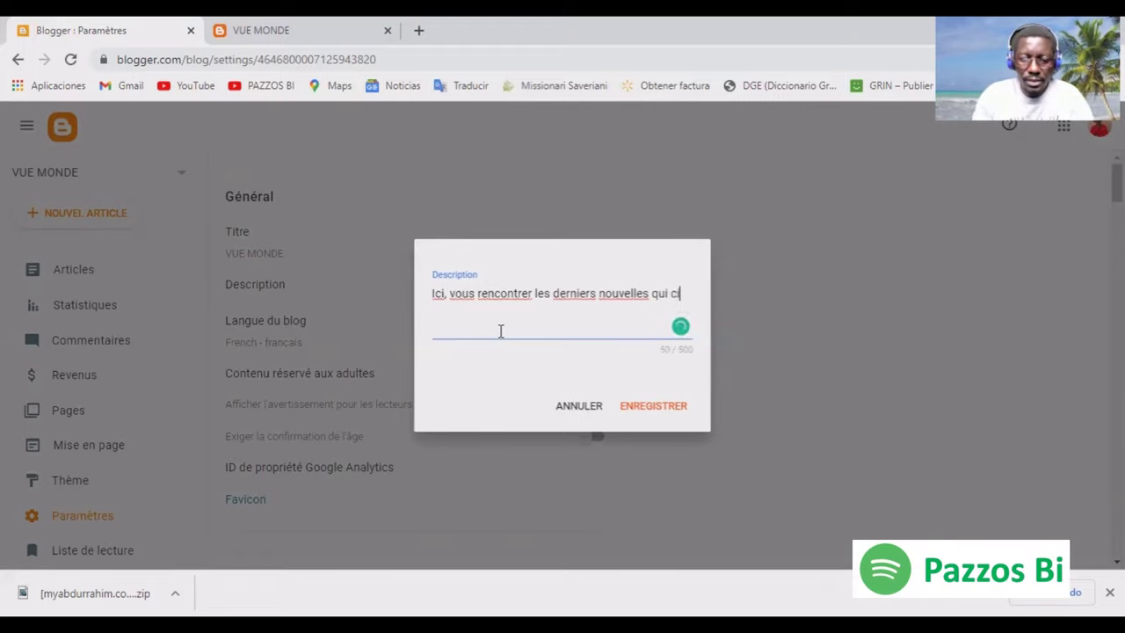
{"action": "type", "text": "rculent "}
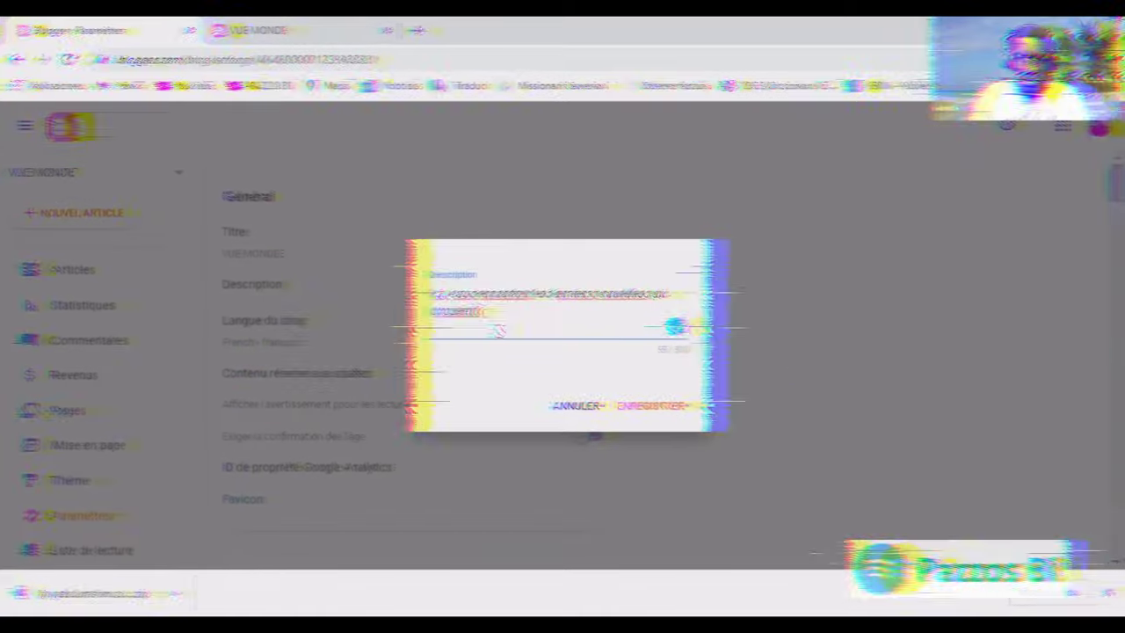
{"action": "type", "text": "dans le mon"}
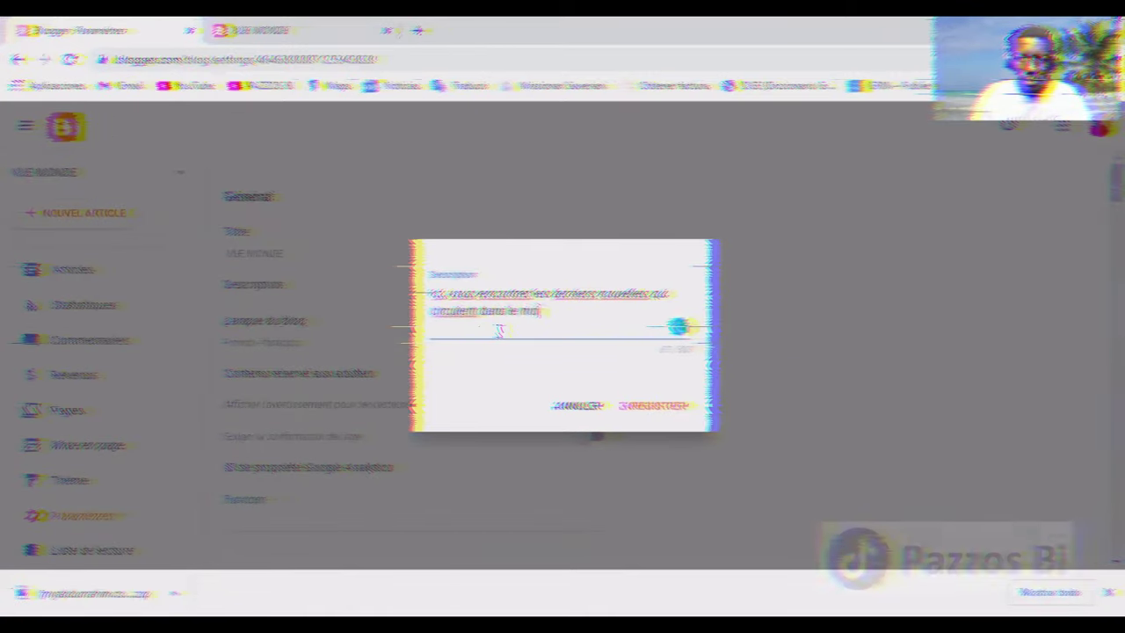
{"action": "type", "text": "de"}
{"action": "left_click", "coordinate": [647, 408]}
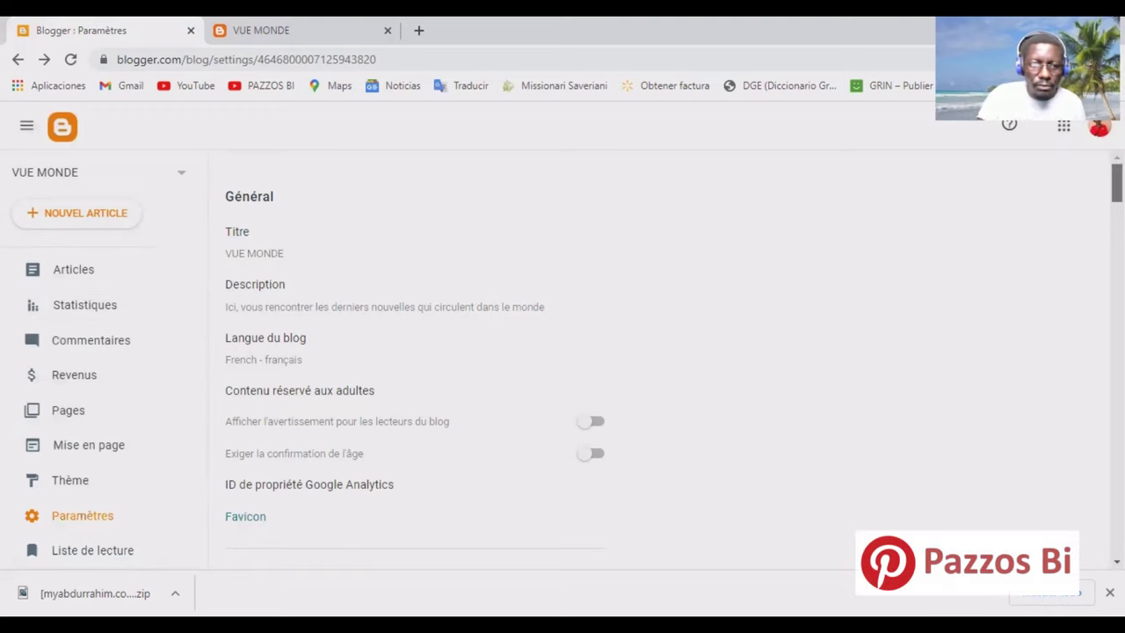
Step: Switch to the Pazzos Bi blog and open its live site to examine its site icon
{"action": "scroll", "coordinate": [669, 356], "scroll_direction": "down", "scroll_amount": 2}
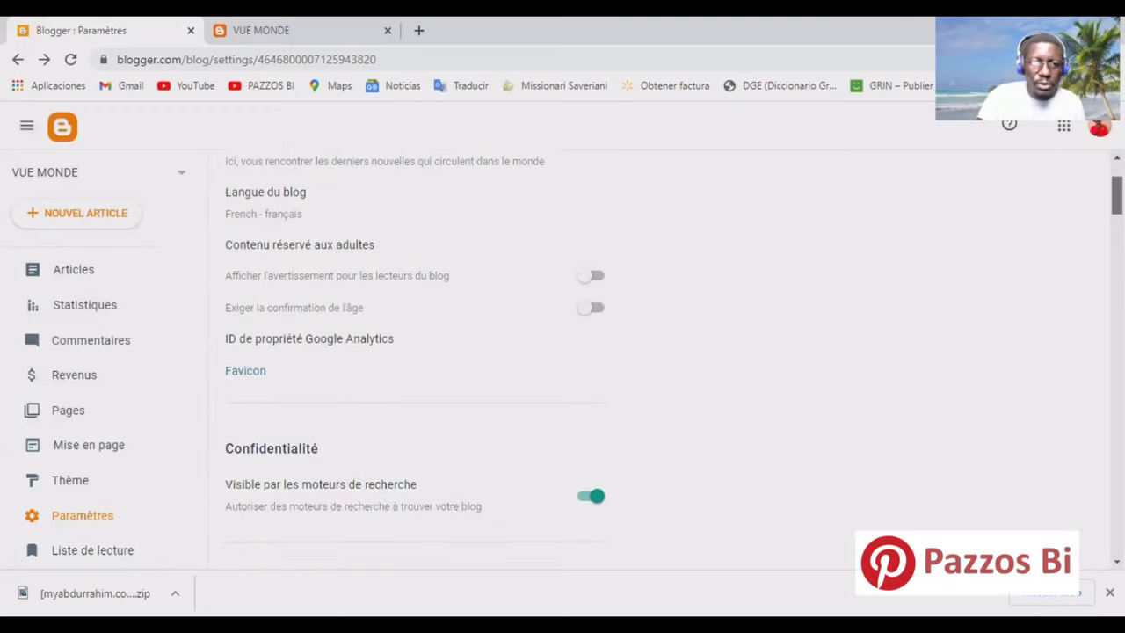
{"action": "left_click", "coordinate": [418, 33]}
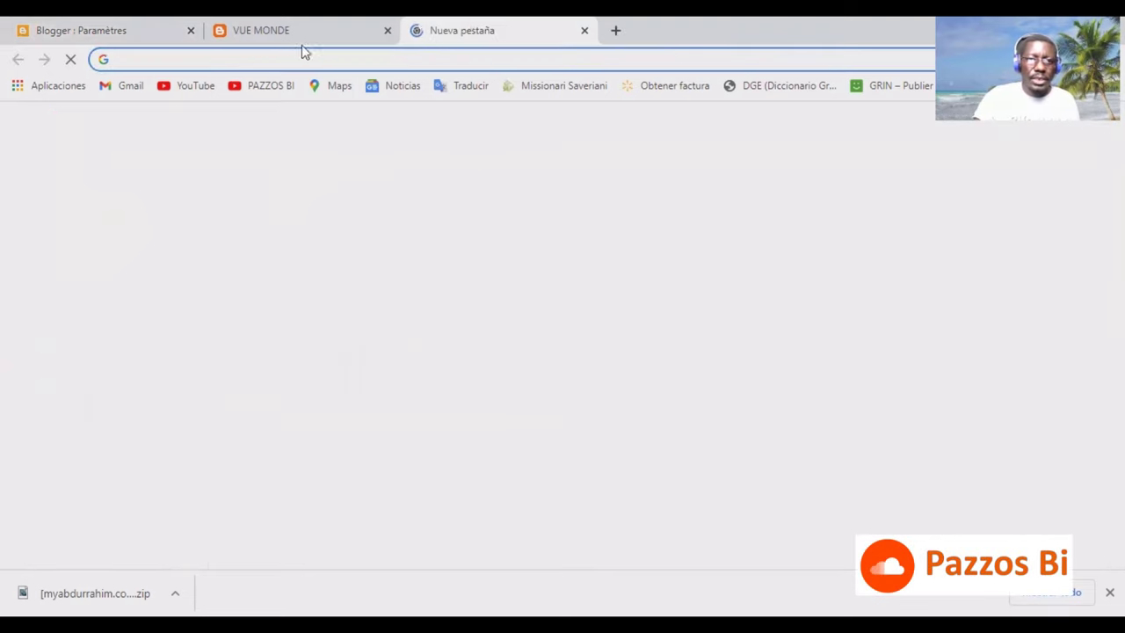
{"action": "left_click", "coordinate": [290, 35]}
{"action": "left_click", "coordinate": [124, 24]}
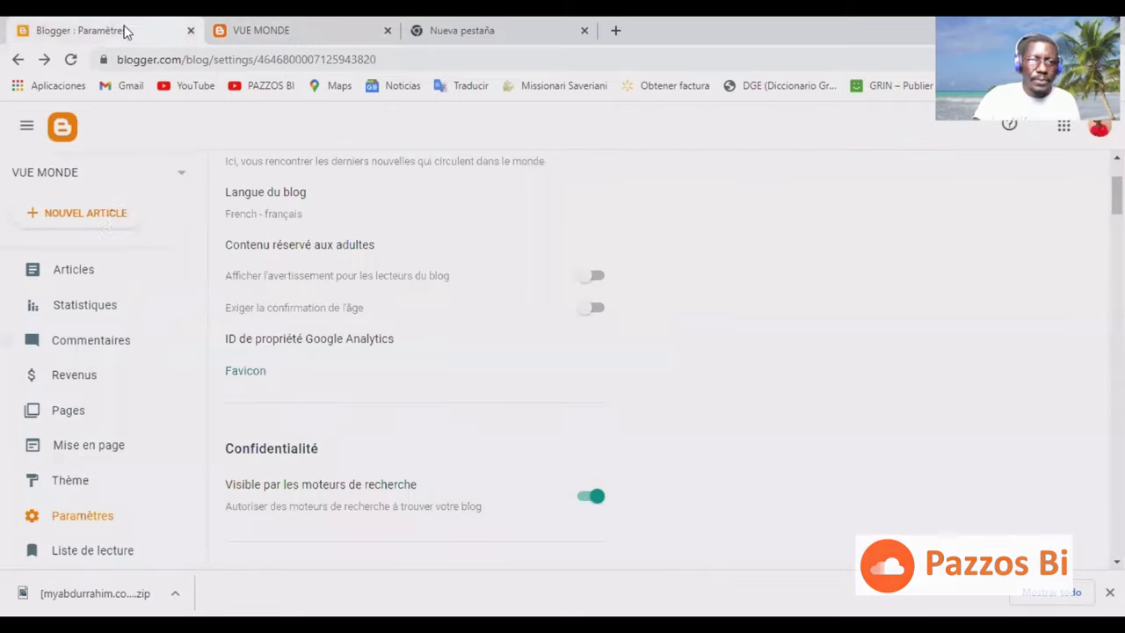
{"action": "left_click", "coordinate": [167, 174]}
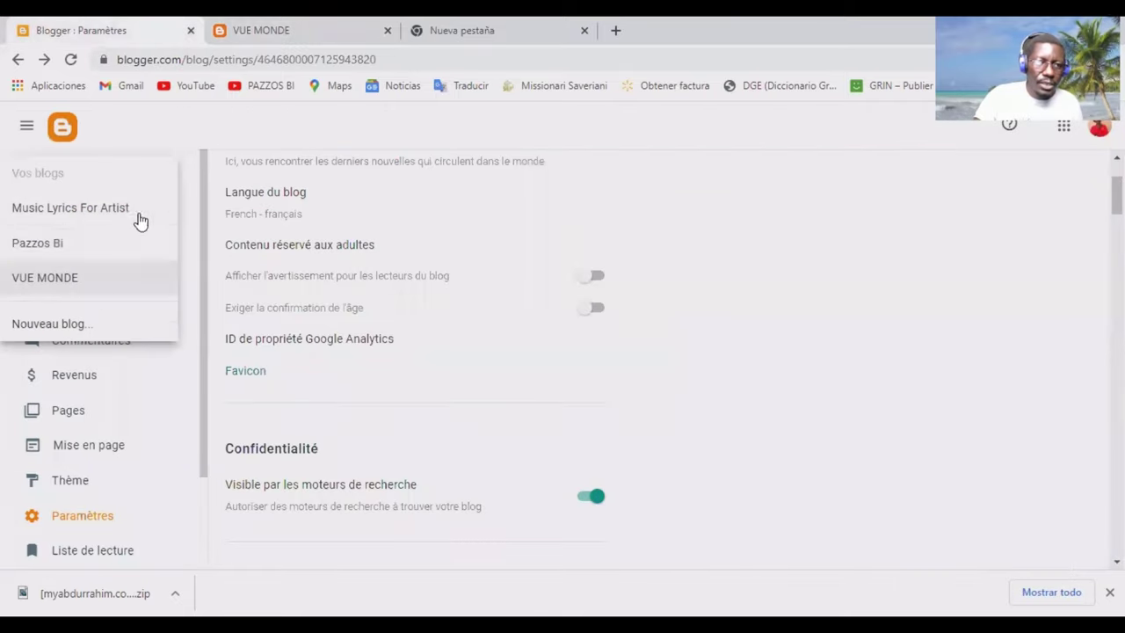
{"action": "left_click", "coordinate": [48, 254]}
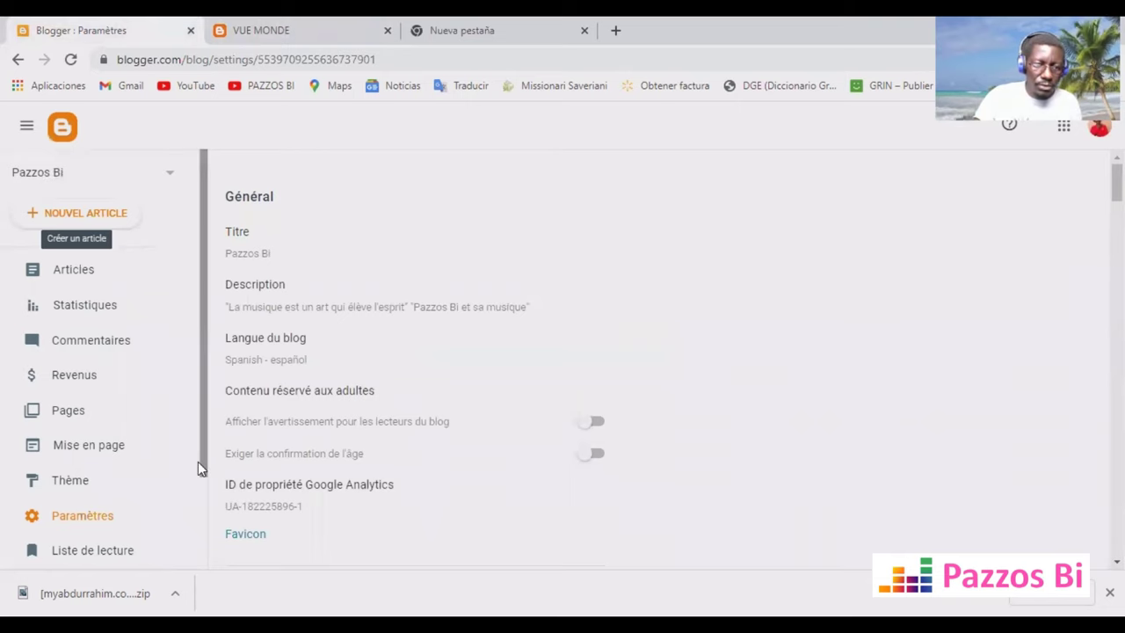
{"action": "scroll", "coordinate": [205, 558], "scroll_direction": "down", "scroll_amount": 2}
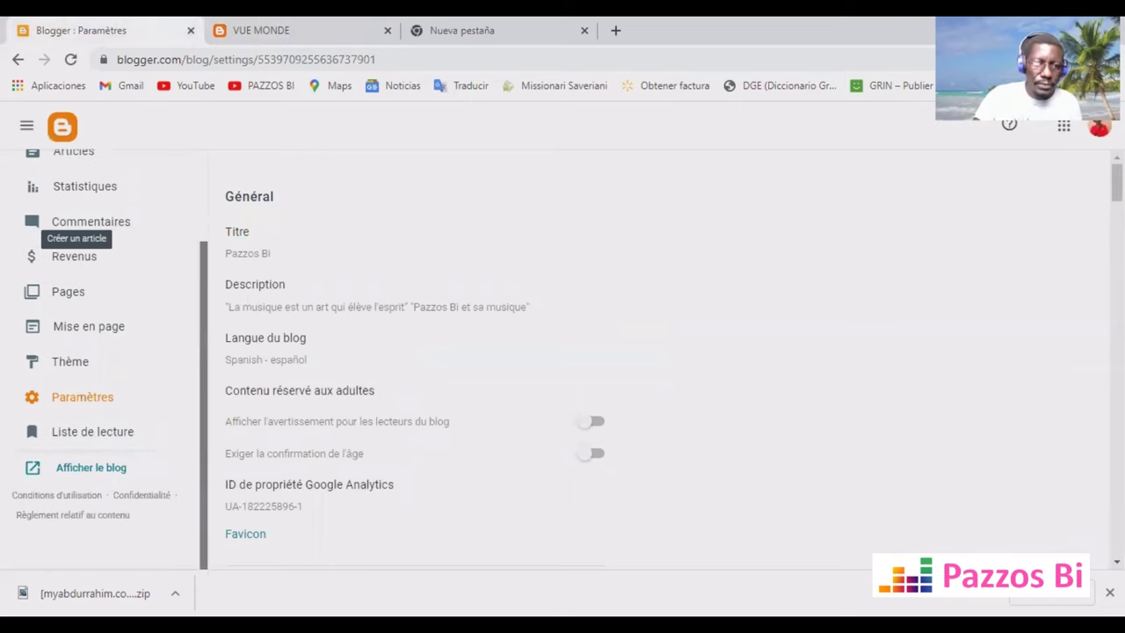
{"action": "left_click", "coordinate": [114, 469]}
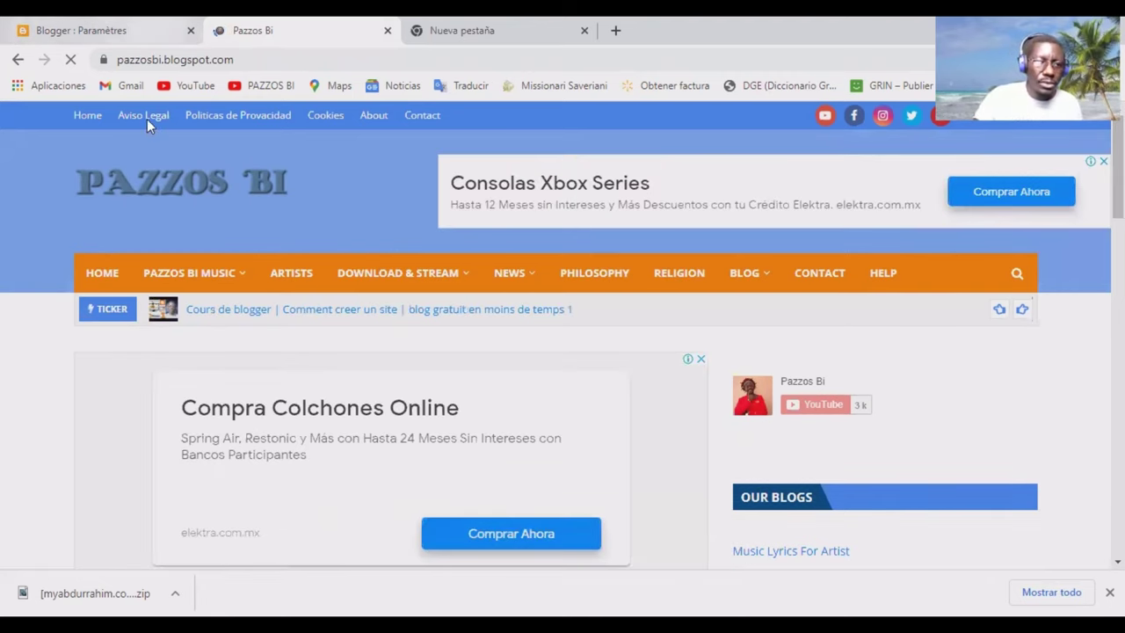
Step: Switch to the Music Lyrics For Artist blog and open its live site to examine its site icon
{"action": "key", "text": "ctrl+shift+Tab"}
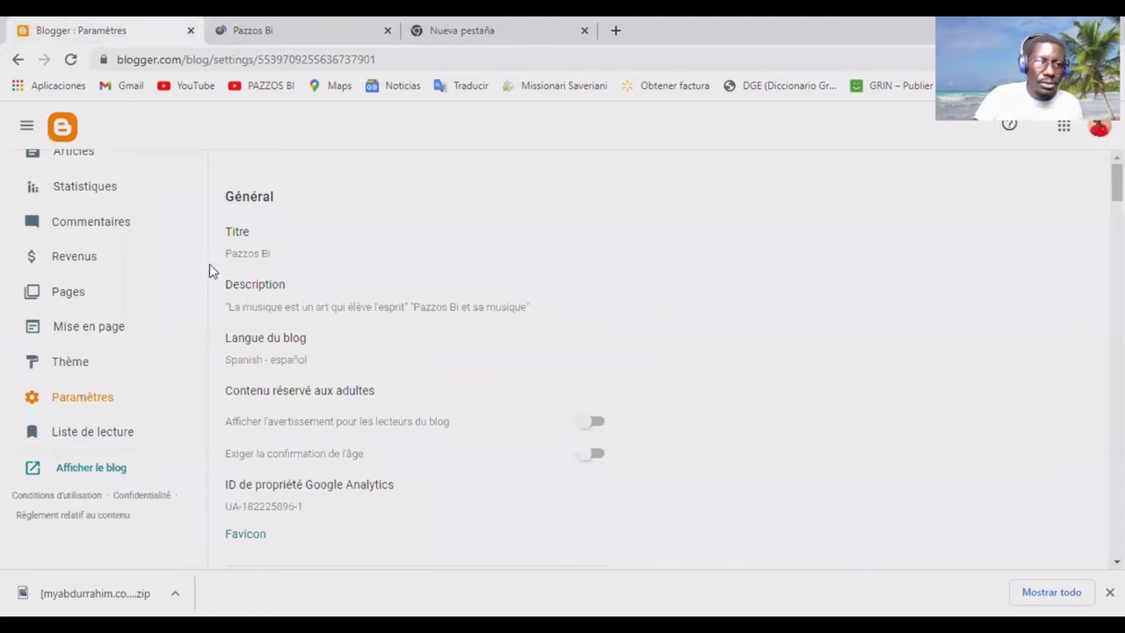
{"action": "scroll", "coordinate": [166, 186], "scroll_direction": "up", "scroll_amount": 3}
{"action": "left_click", "coordinate": [169, 180]}
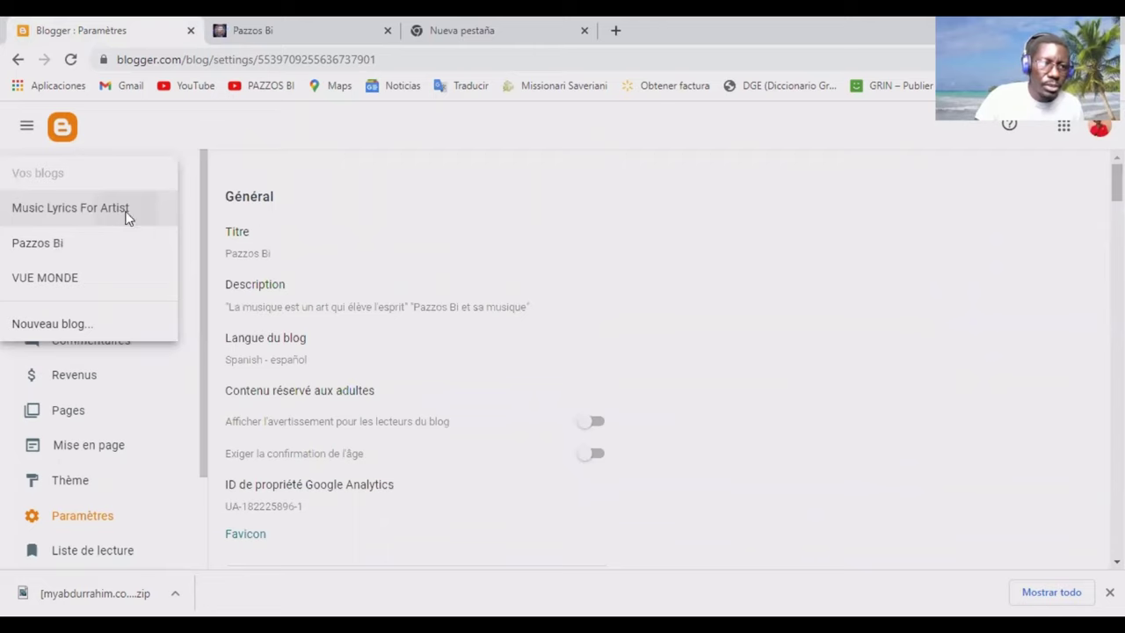
{"action": "left_click", "coordinate": [126, 218]}
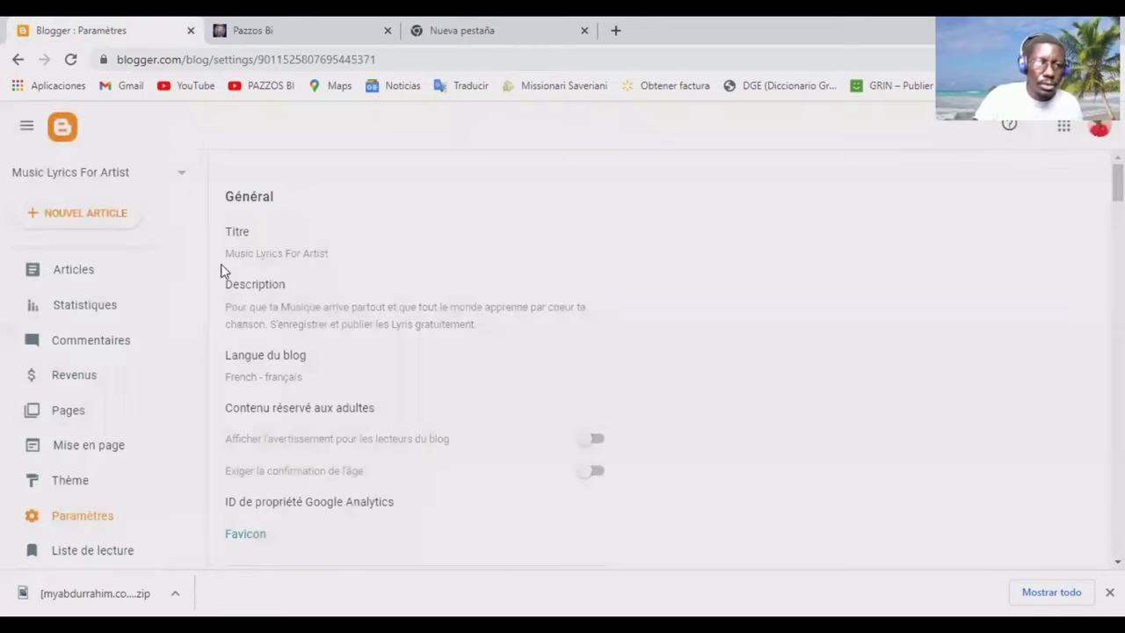
{"action": "scroll", "coordinate": [106, 484], "scroll_direction": "down", "scroll_amount": 3}
{"action": "left_click", "coordinate": [102, 480]}
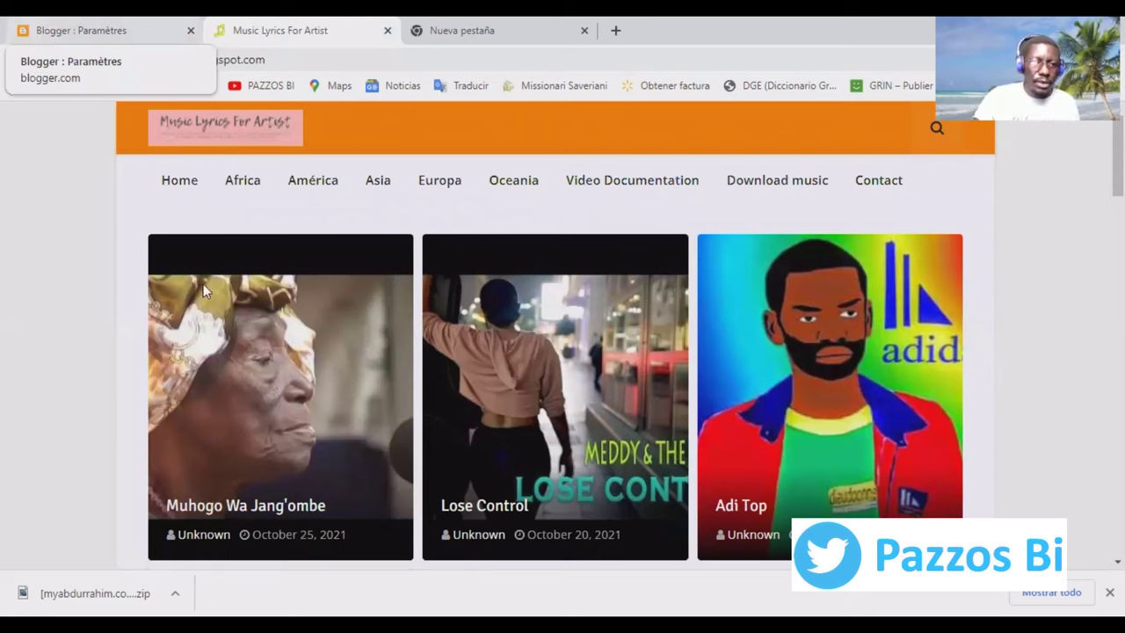
Step: Return to the VUE MONDE blog's settings and examine its general, privacy and publication options
{"action": "key", "text": "ctrl+shift+Tab"}
{"action": "left_click", "coordinate": [168, 182]}
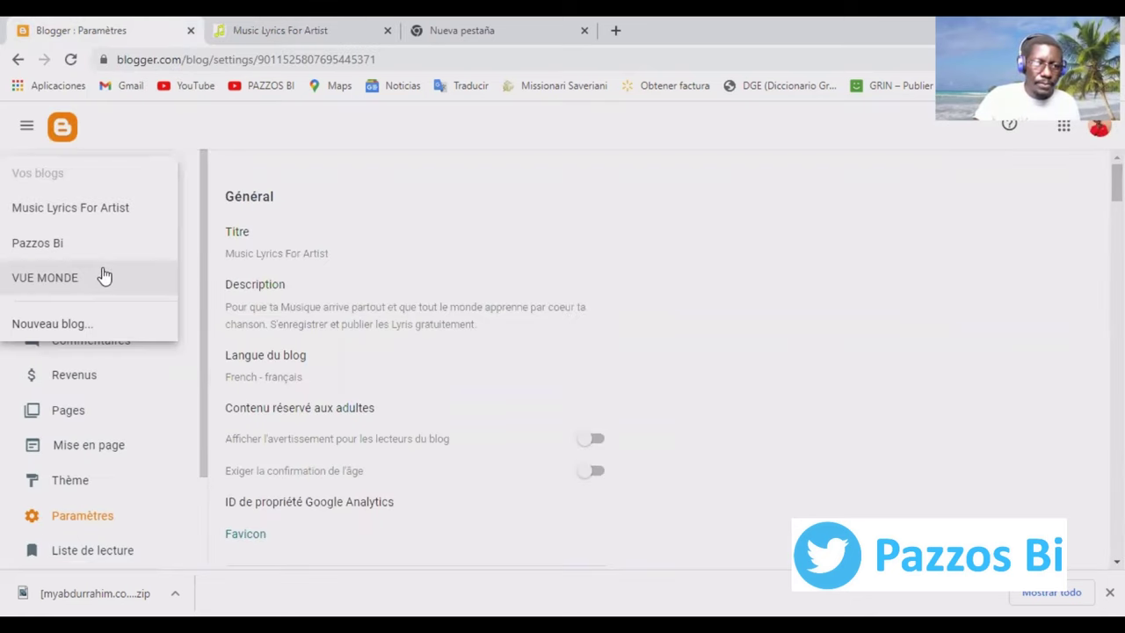
{"action": "left_click", "coordinate": [41, 277]}
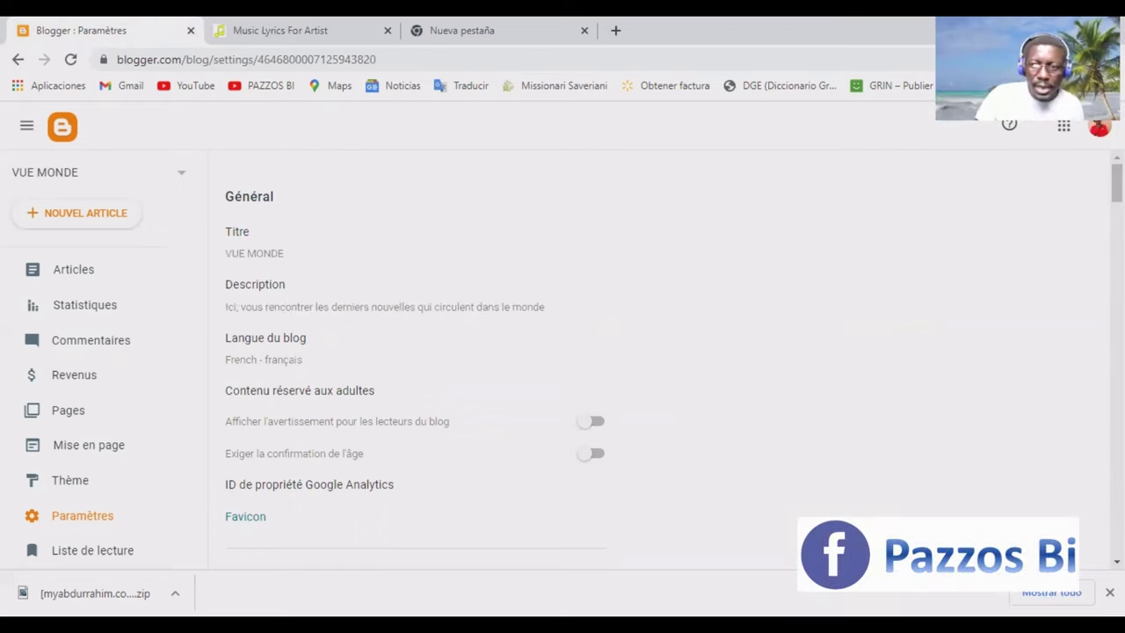
{"action": "scroll", "coordinate": [660, 360], "scroll_direction": "down", "scroll_amount": 1}
{"action": "scroll", "coordinate": [659, 361], "scroll_direction": "down", "scroll_amount": 1}
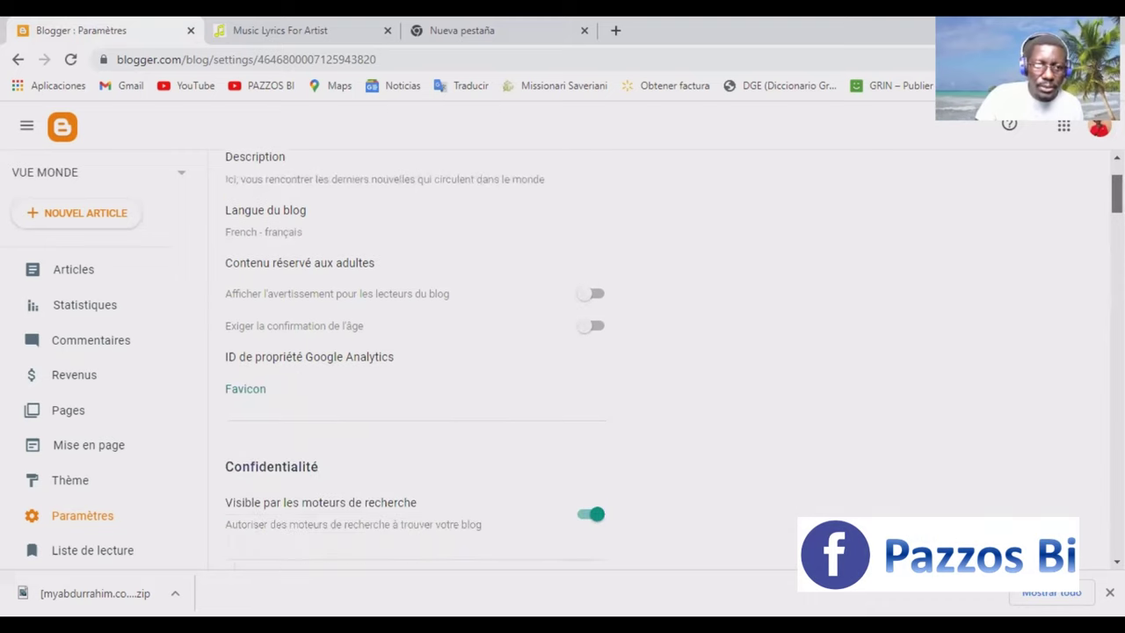
{"action": "scroll", "coordinate": [630, 233], "scroll_direction": "down", "scroll_amount": 1}
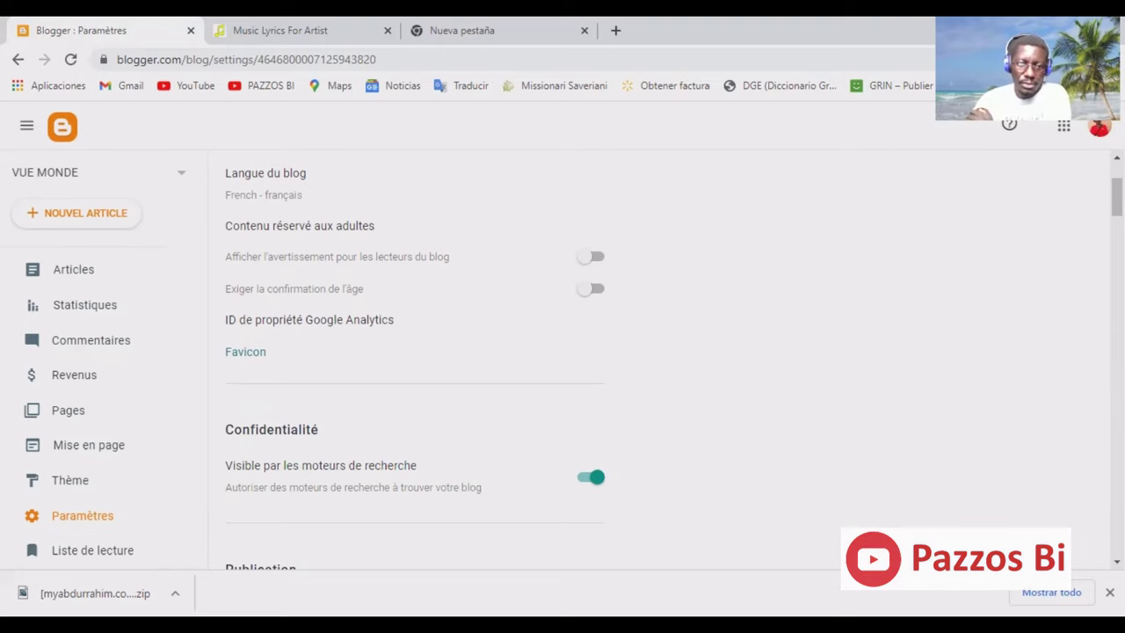
{"action": "scroll", "coordinate": [674, 361], "scroll_direction": "down", "scroll_amount": 1}
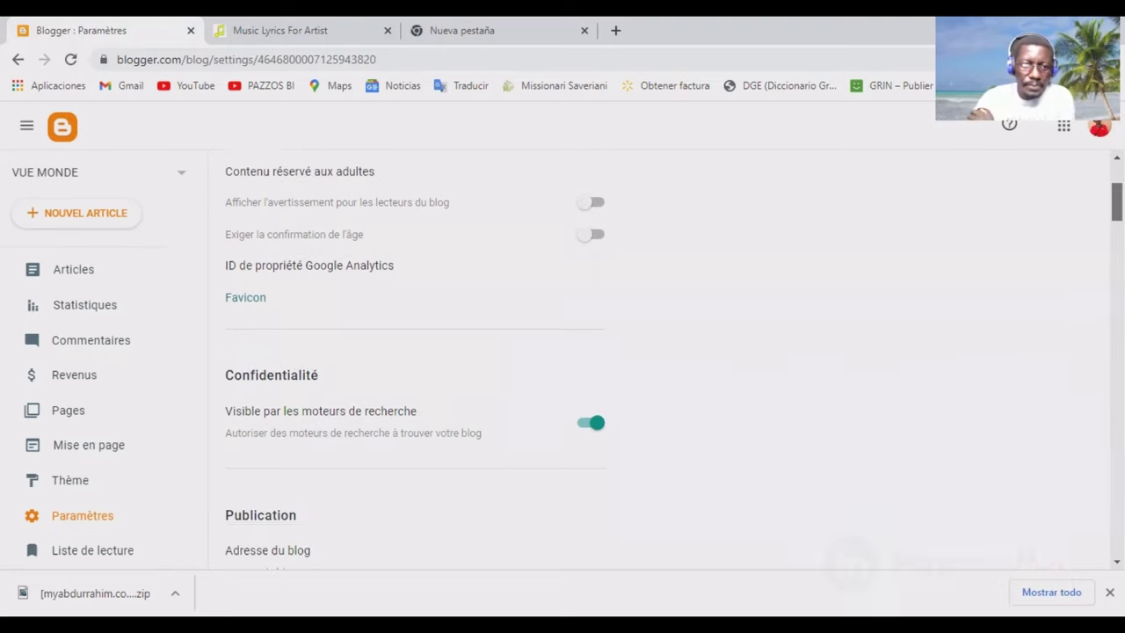
{"action": "scroll", "coordinate": [674, 361], "scroll_direction": "down", "scroll_amount": 1}
{"action": "scroll", "coordinate": [674, 361], "scroll_direction": "down", "scroll_amount": 1}
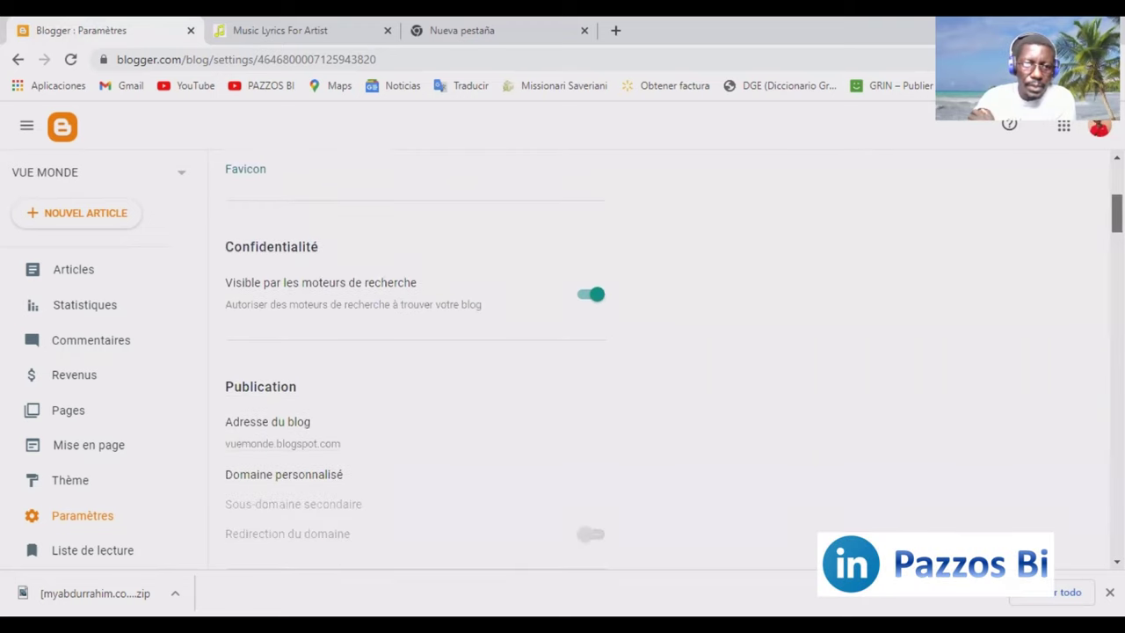
{"action": "scroll", "coordinate": [314, 181], "scroll_direction": "up", "scroll_amount": 1}
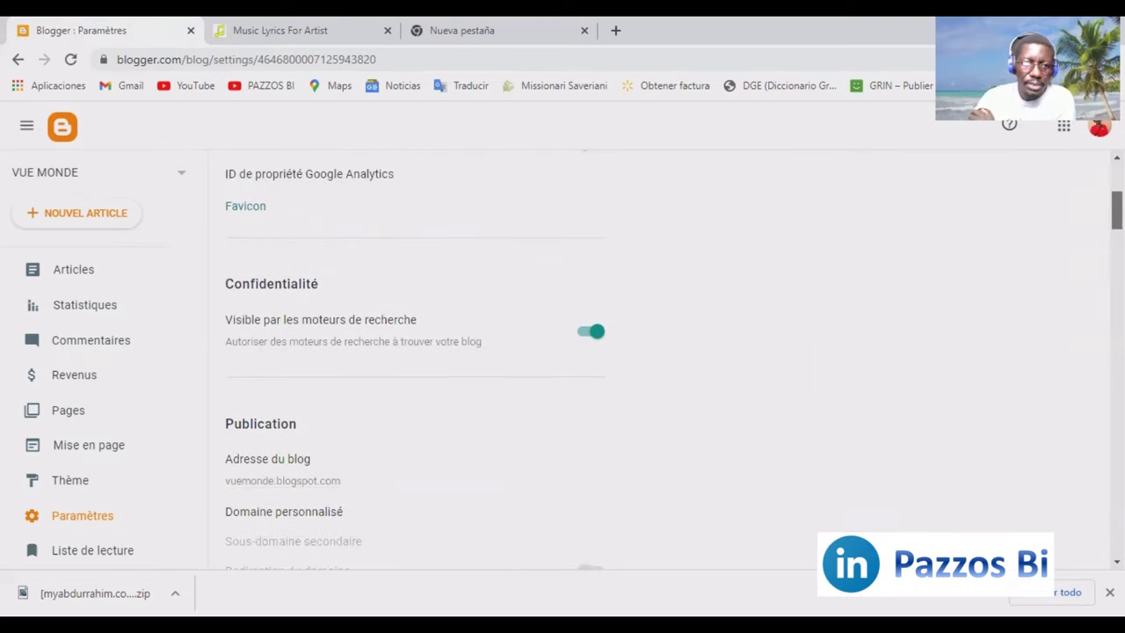
Step: View the VUE MONDE blog's favicon upload page, close it, and look over the Publication settings
{"action": "left_click", "coordinate": [251, 208]}
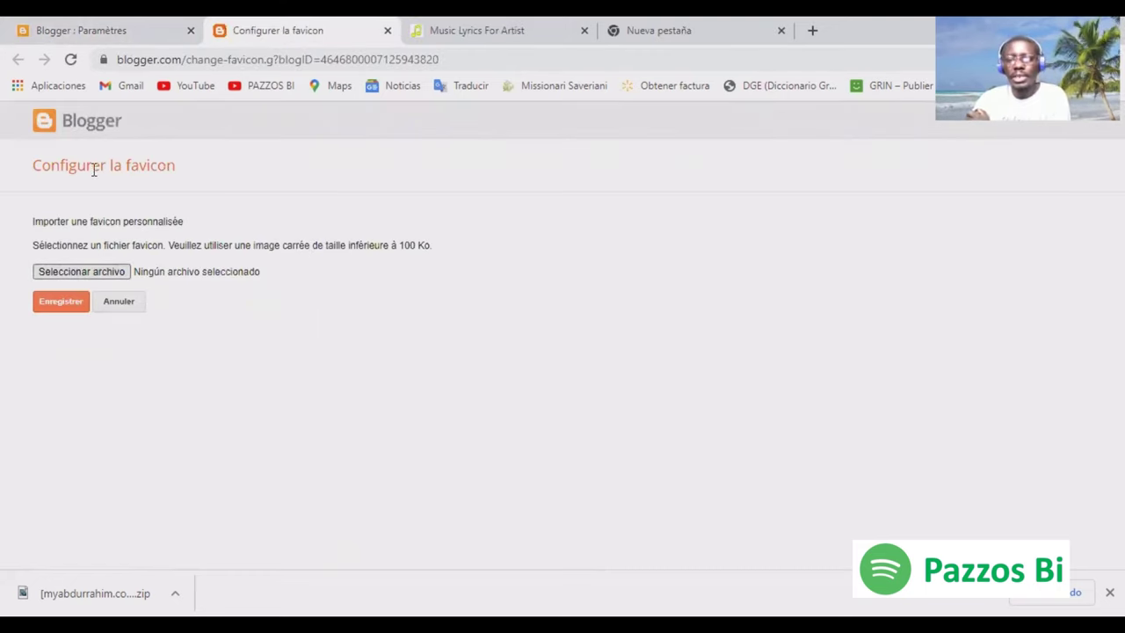
{"action": "left_click", "coordinate": [388, 31]}
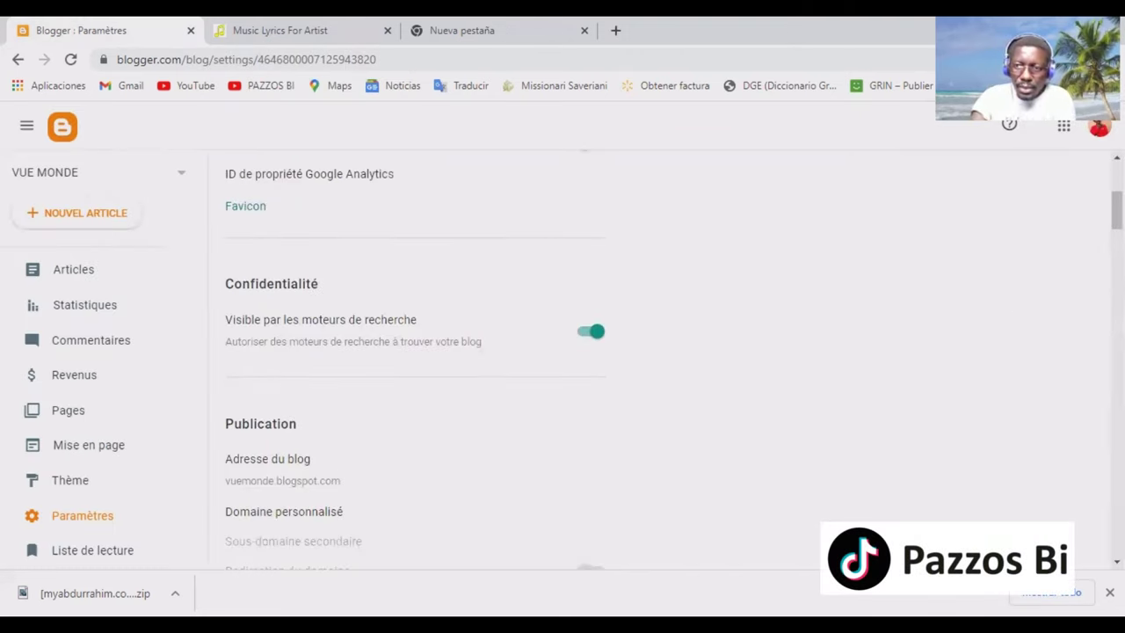
{"action": "scroll", "coordinate": [659, 360], "scroll_direction": "down", "scroll_amount": 2}
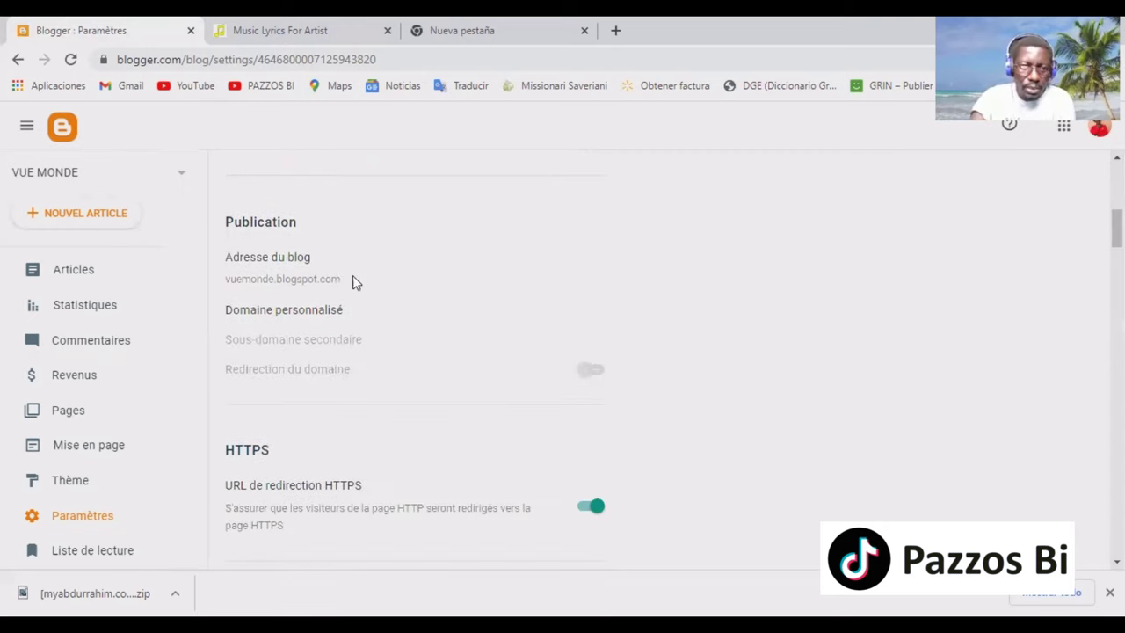